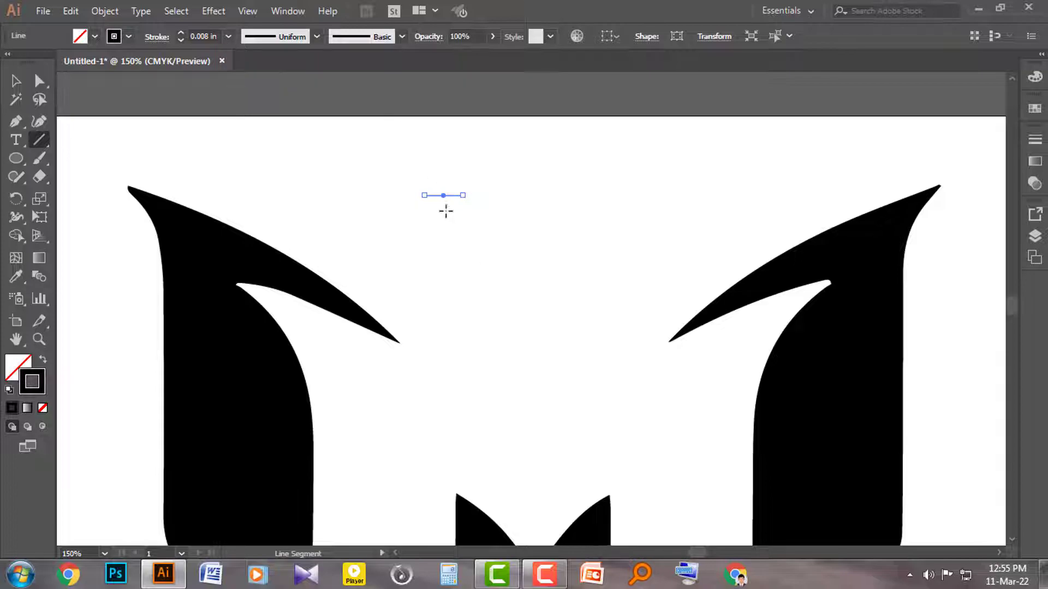
Make a copy of the short horizontal line rotated 90° to form a cross.
right_click(438, 192)
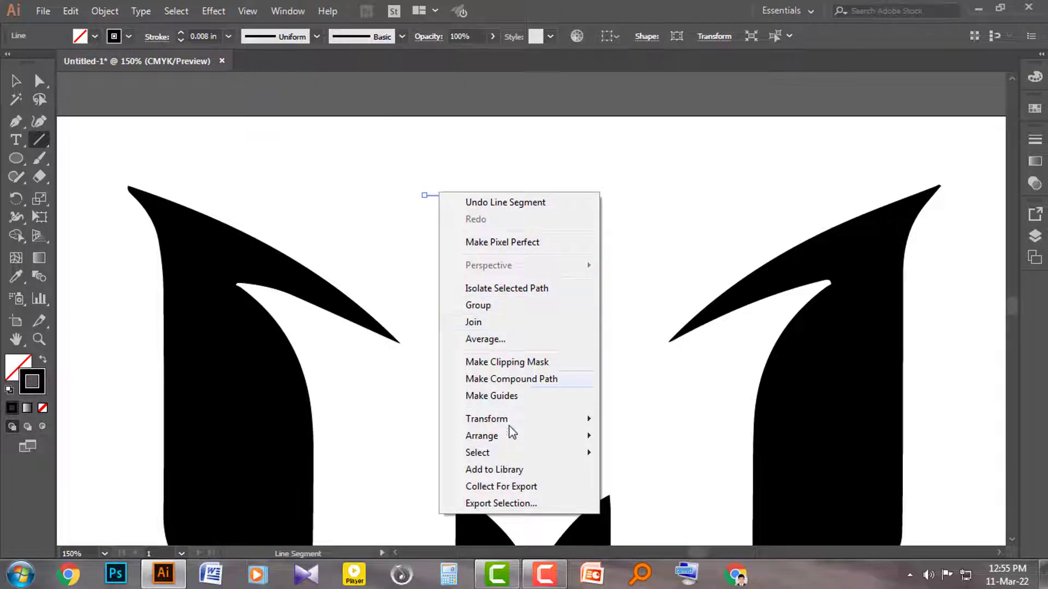
mouse_move(497, 422)
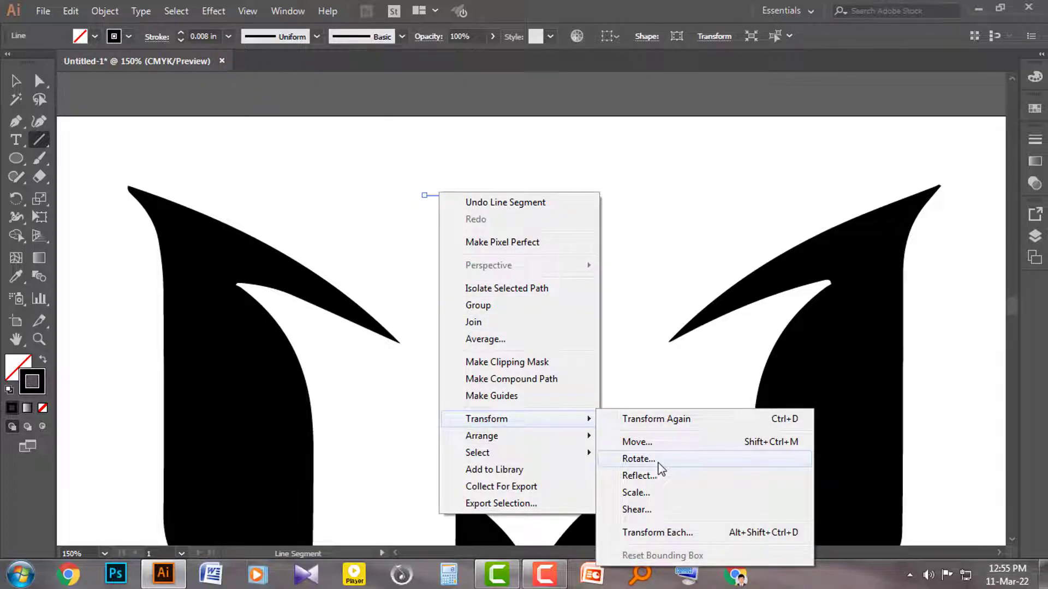
left_click(641, 460)
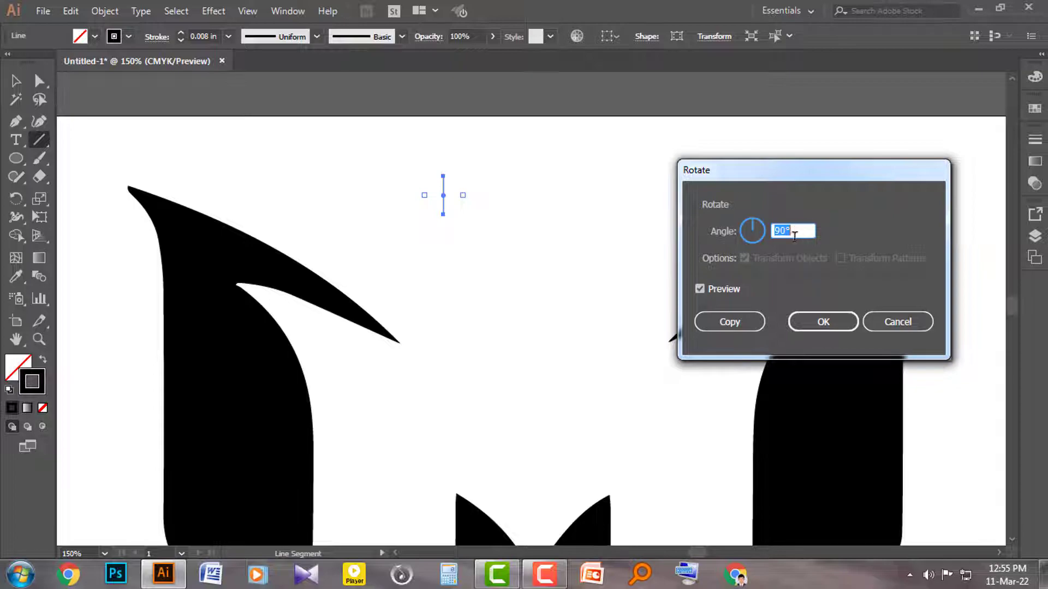
left_click(730, 321)
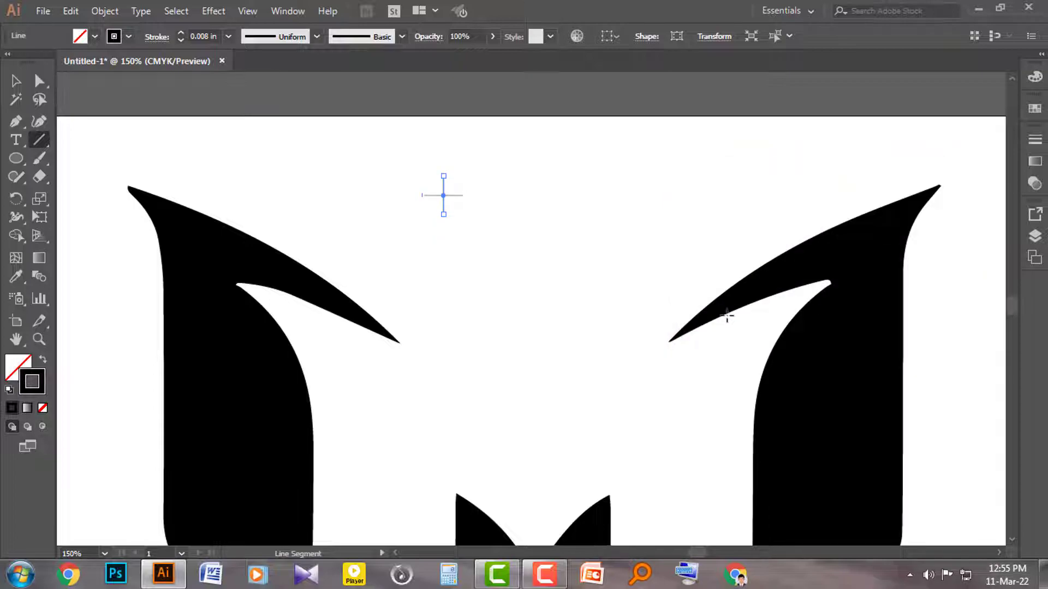
Group the two crossing lines into one object.
left_click(15, 81)
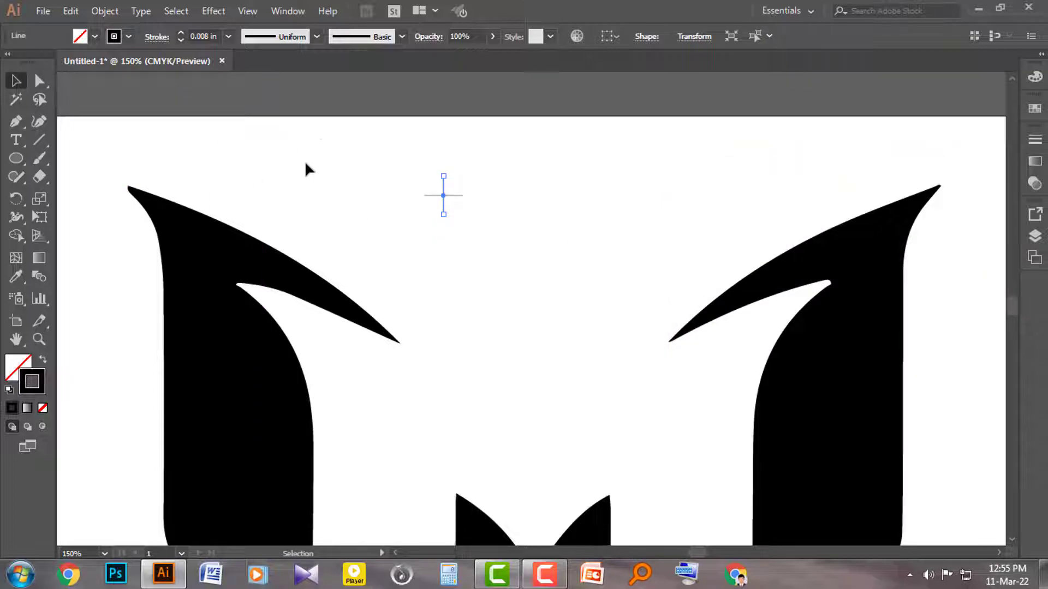
left_click_drag(382, 152, 494, 257)
right_click(444, 195)
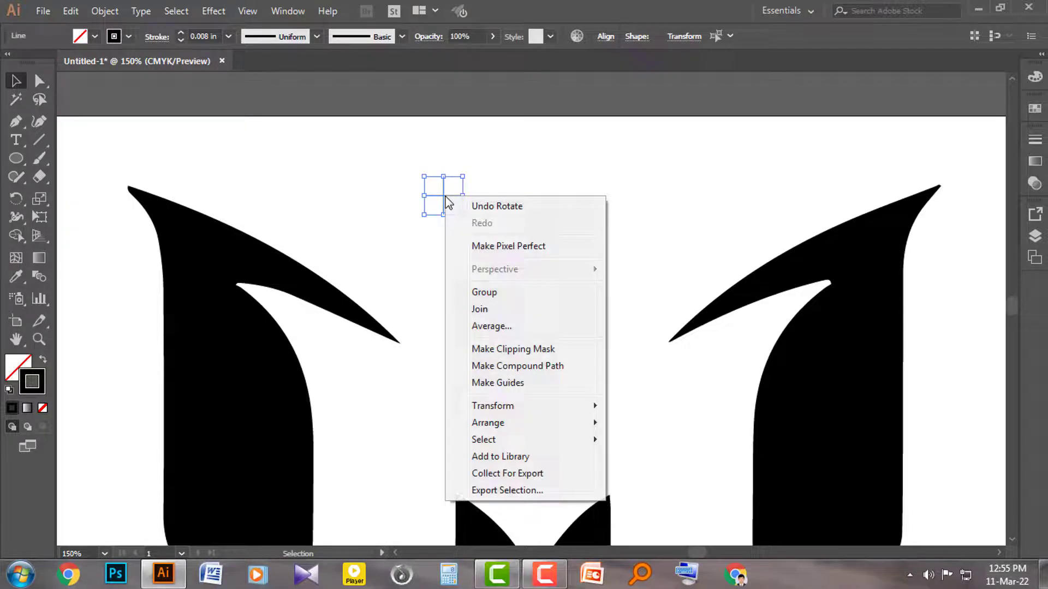
left_click(484, 297)
left_click(571, 245)
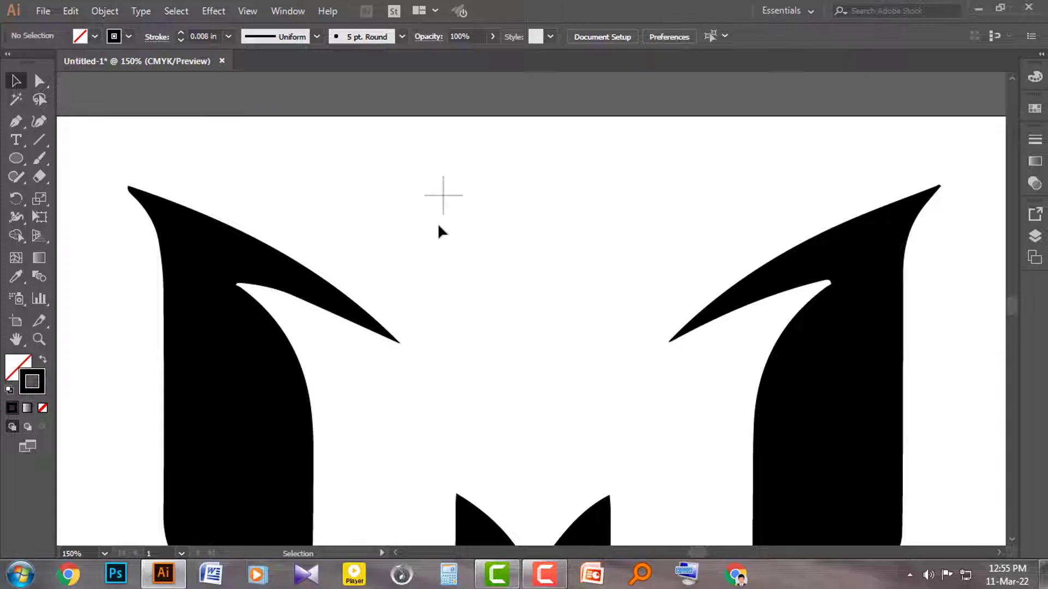
Draw a circle about 0.29 in in diameter over the middle of the cross.
left_click_drag(18, 158, 100, 198)
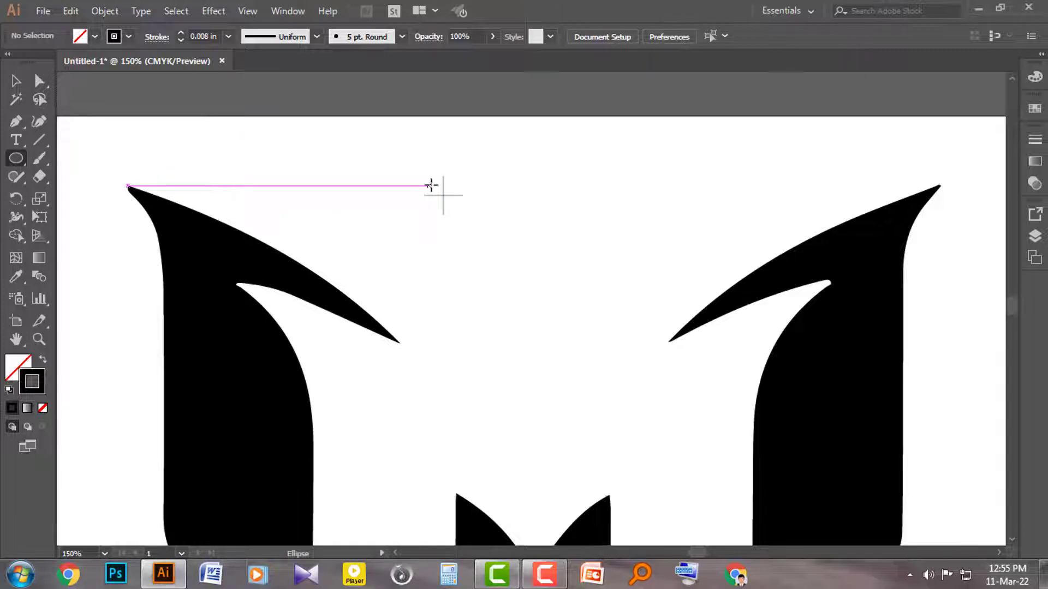
left_click_drag(431, 185, 455, 208)
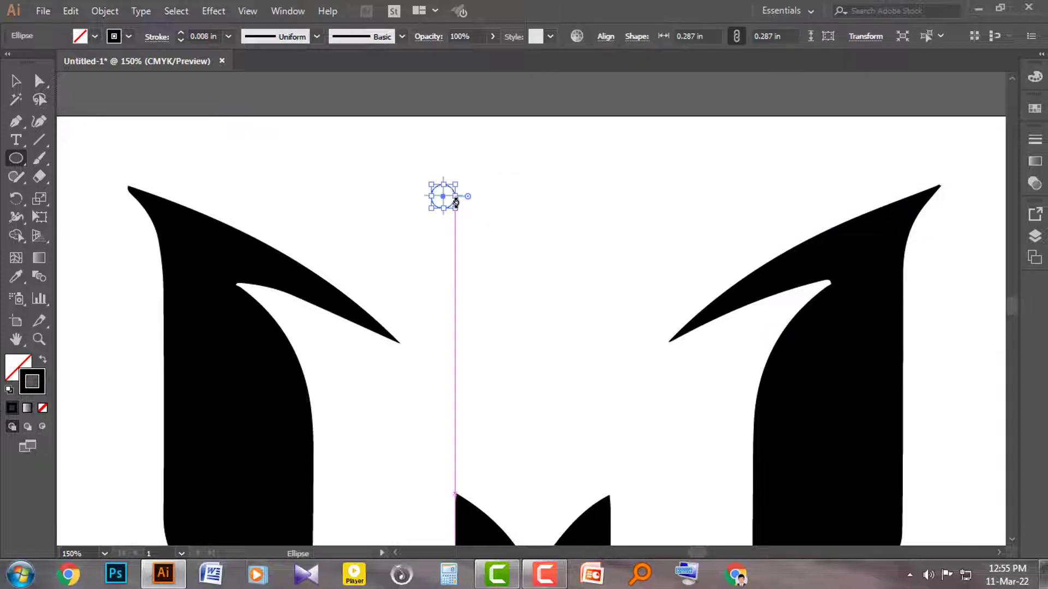
left_click(16, 80)
Center the circle and the cross on each other using Align to Selection.
left_click_drag(383, 155, 519, 270)
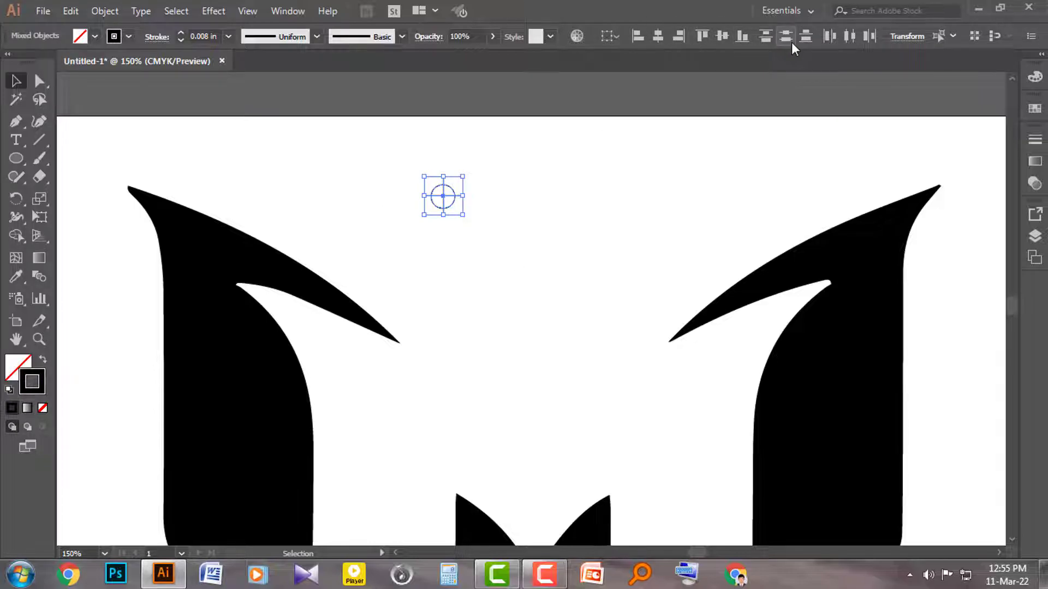
left_click(293, 11)
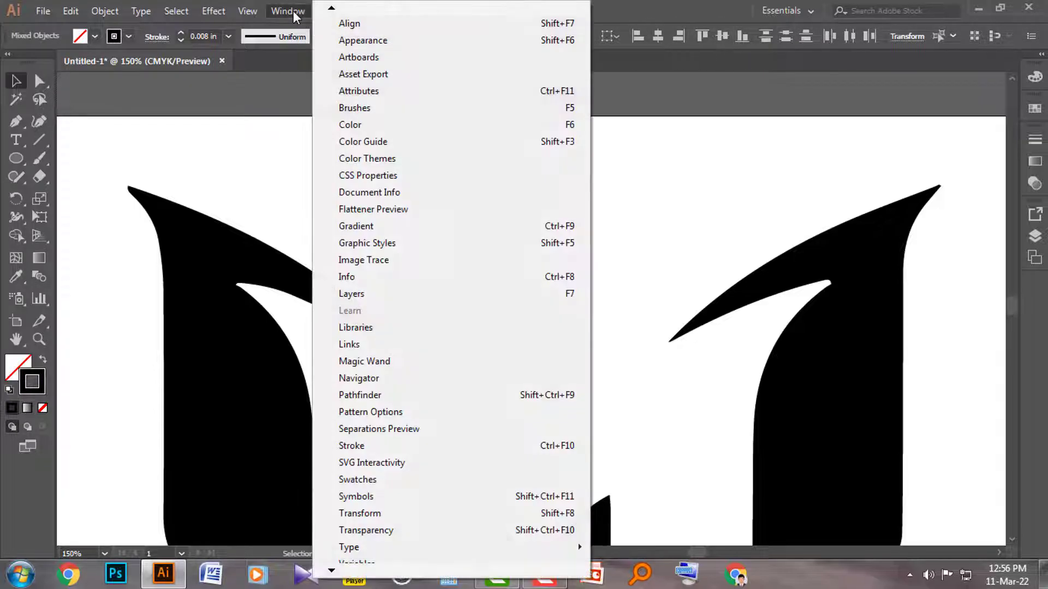
left_click(349, 23)
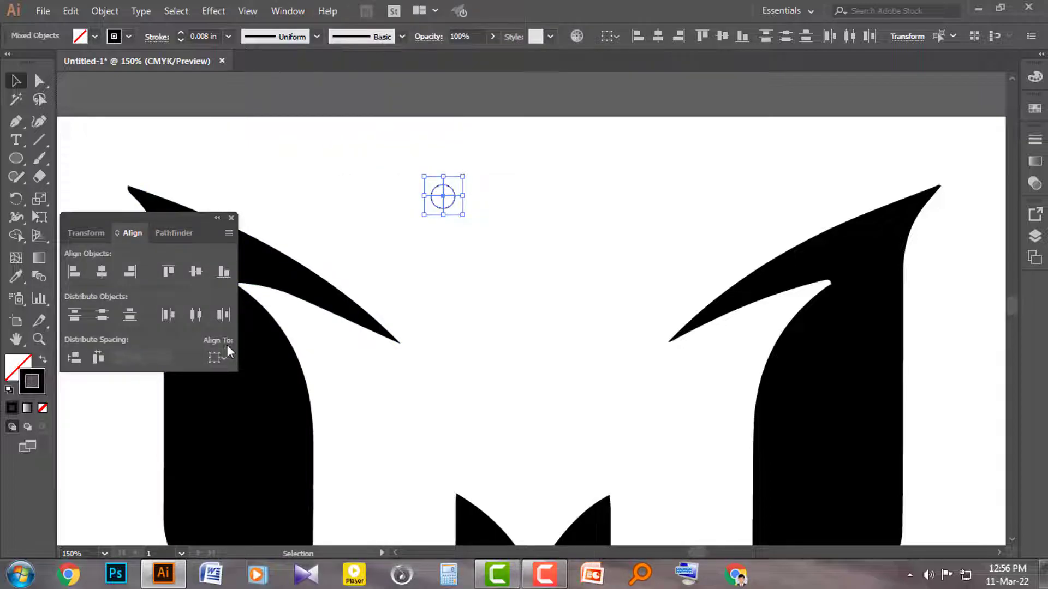
left_click(228, 361)
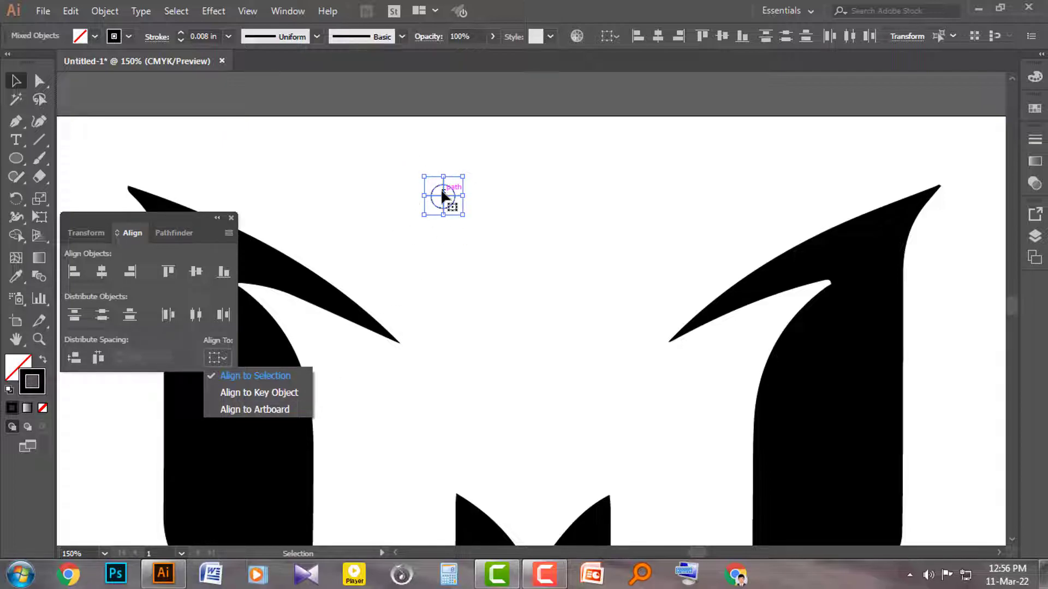
left_click(255, 376)
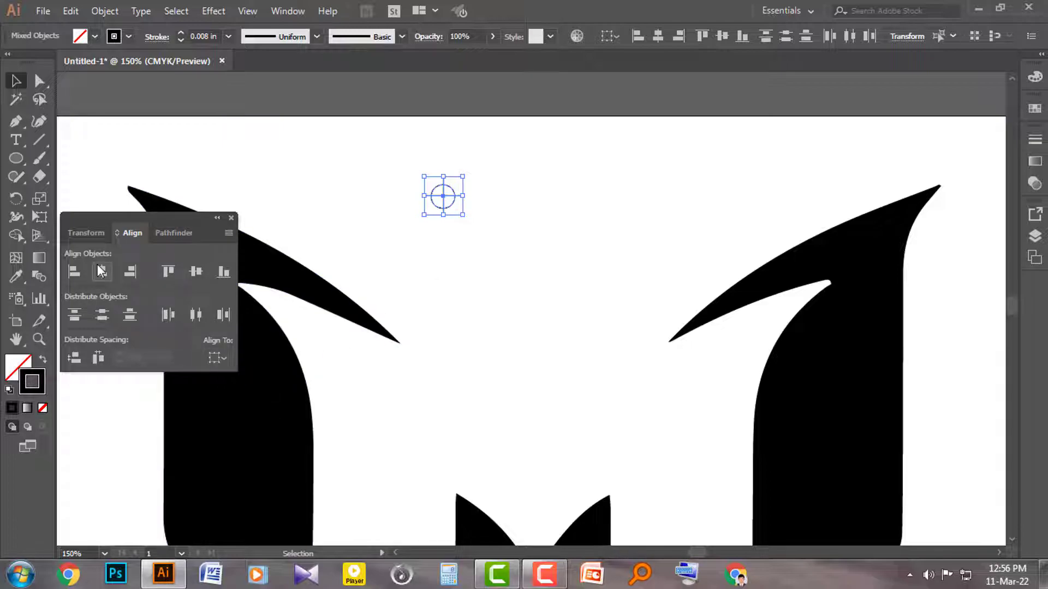
left_click(198, 277)
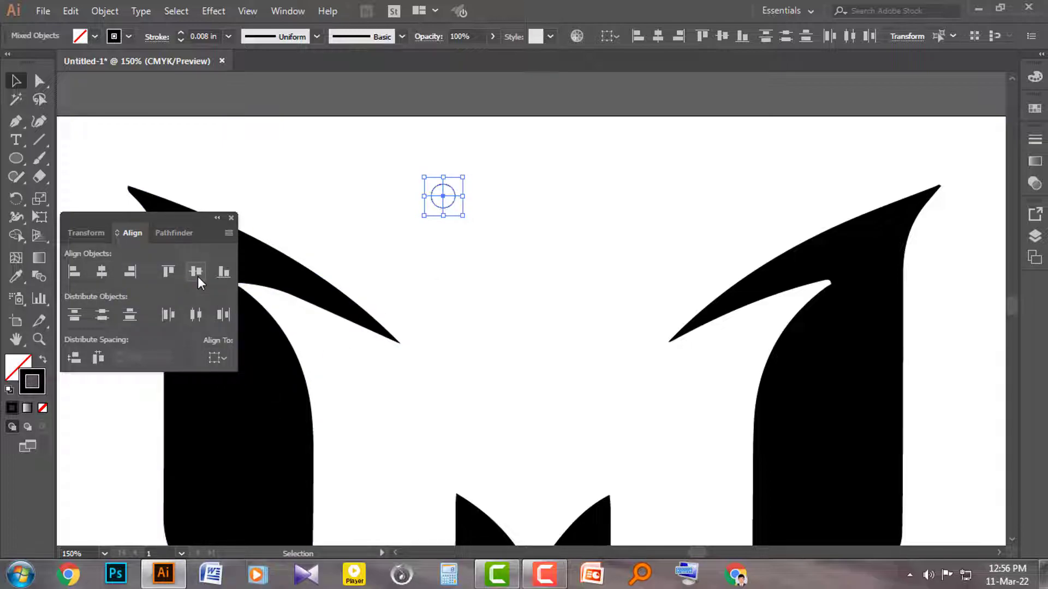
left_click(490, 284)
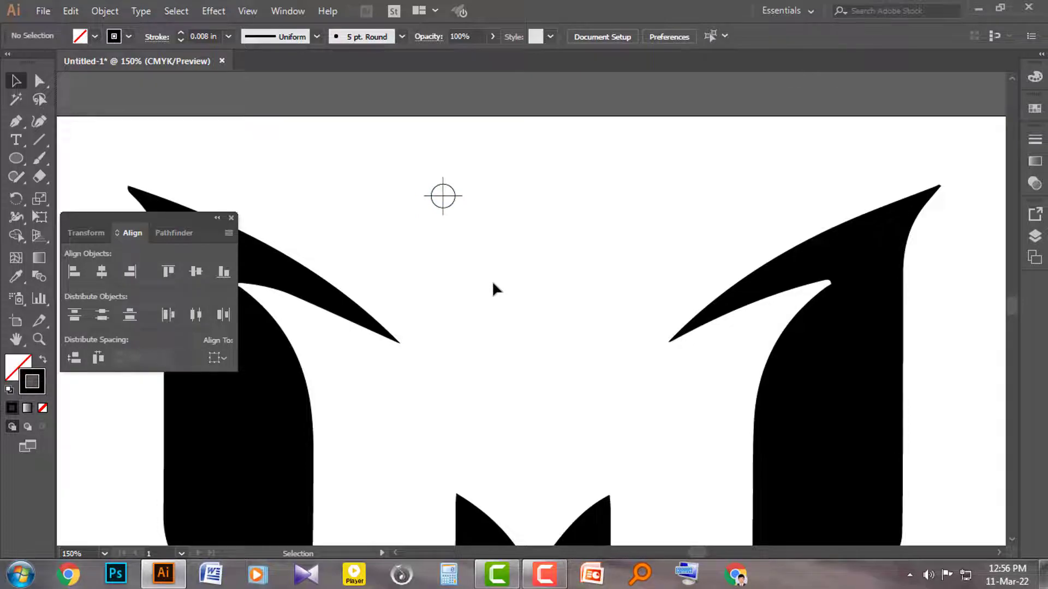
left_click(231, 218)
Group the circle and the cross into a single registration mark.
left_click_drag(398, 162, 472, 222)
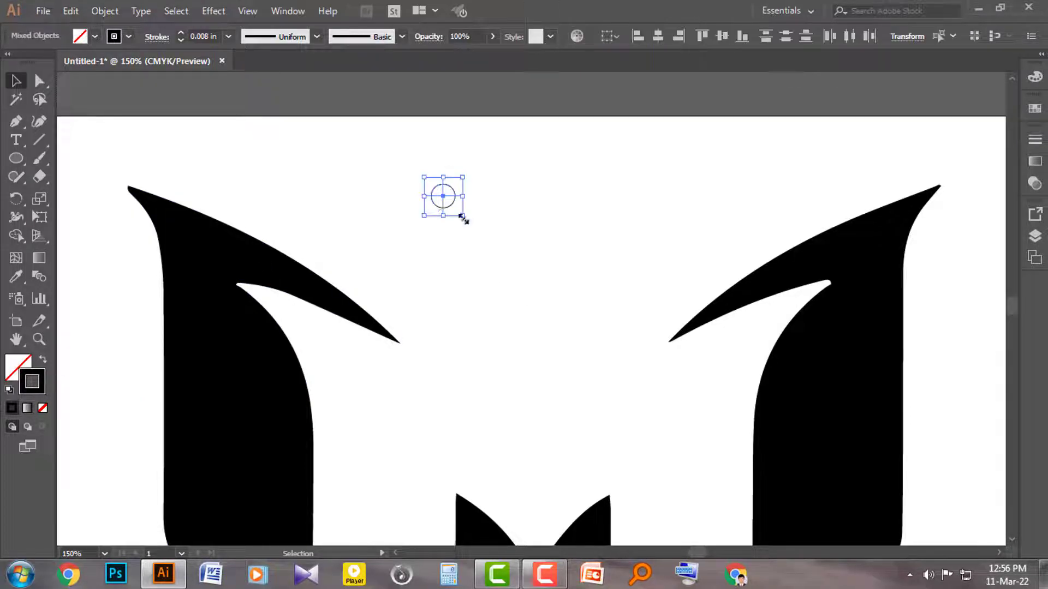
right_click(439, 199)
left_click(486, 289)
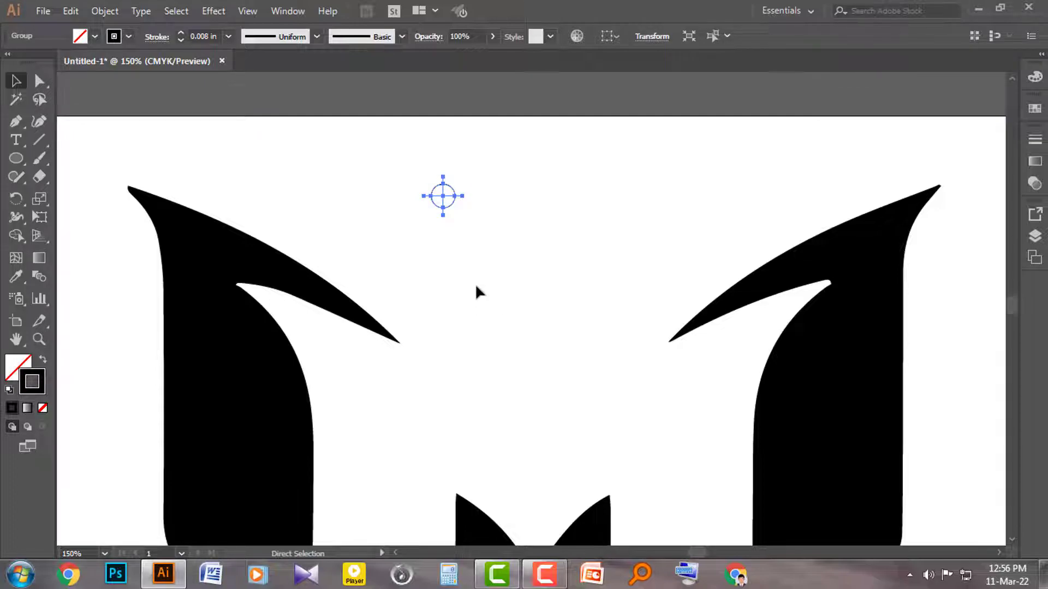
Move the registration mark beside the logo's left wing, with its center at about X 0.54 in, Y 3.78 in.
key("ctrl+minus")
key("ctrl+minus")
left_click_drag(535, 255, 377, 360)
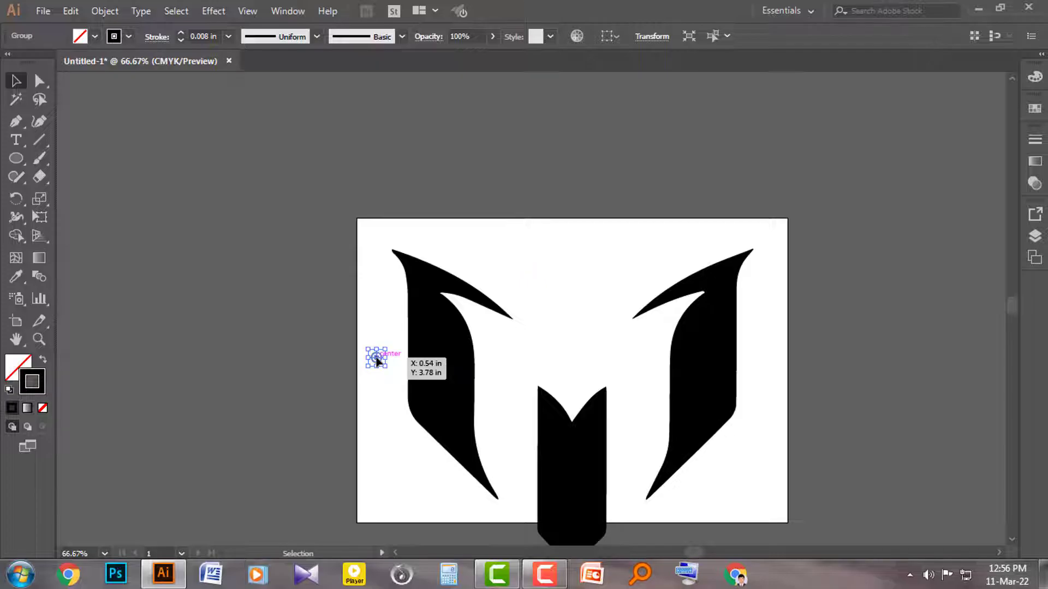
Lock the black logo artwork so it cannot be selected.
left_click(435, 286)
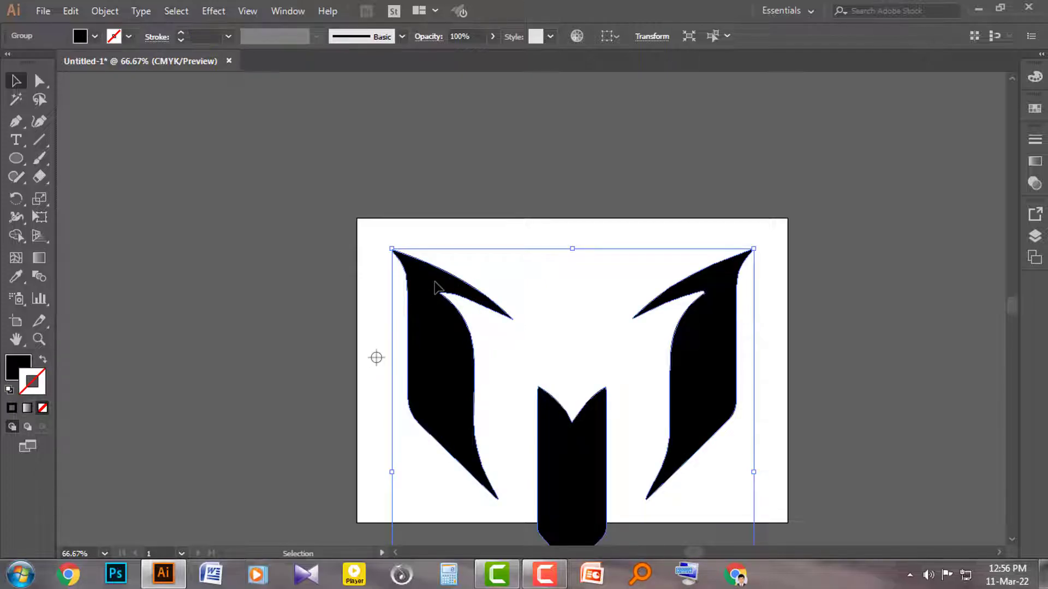
left_click(113, 15)
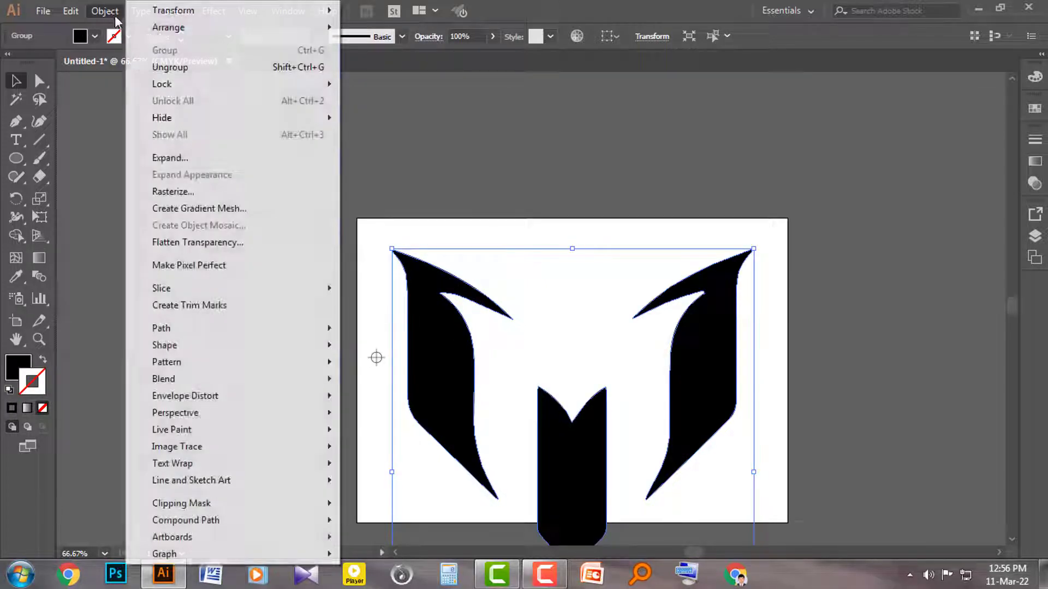
mouse_move(164, 84)
left_click(377, 83)
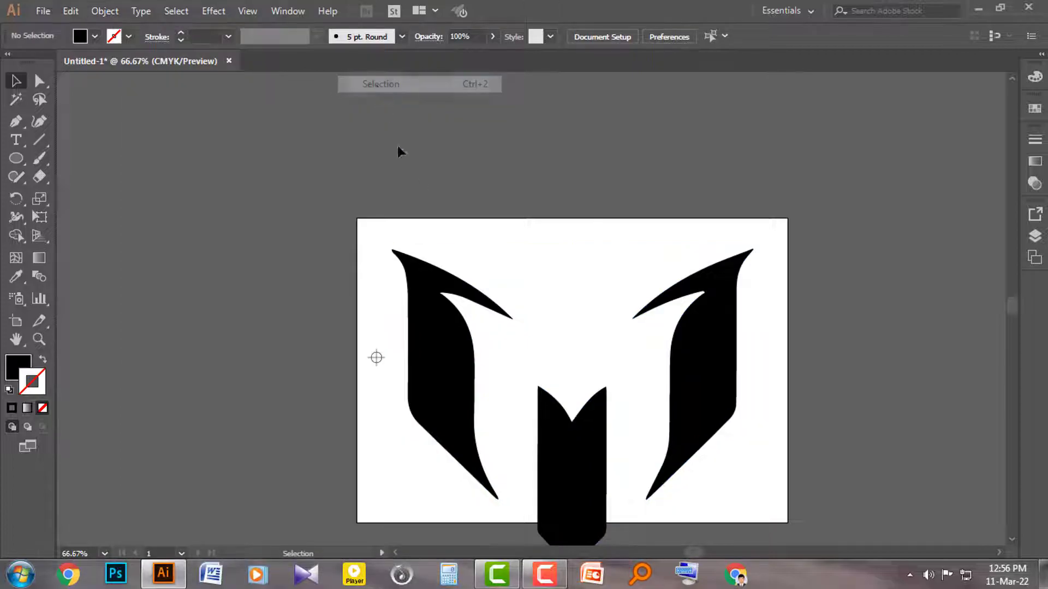
Duplicate the registration mark straight across to the margin beside the logo's right wing.
left_click(376, 358)
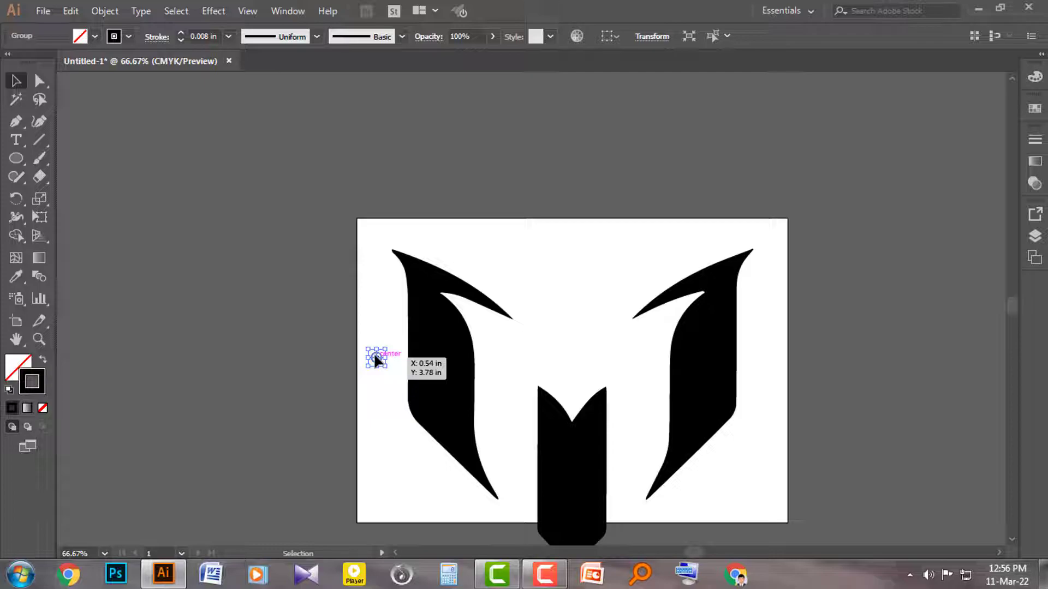
left_click(437, 367)
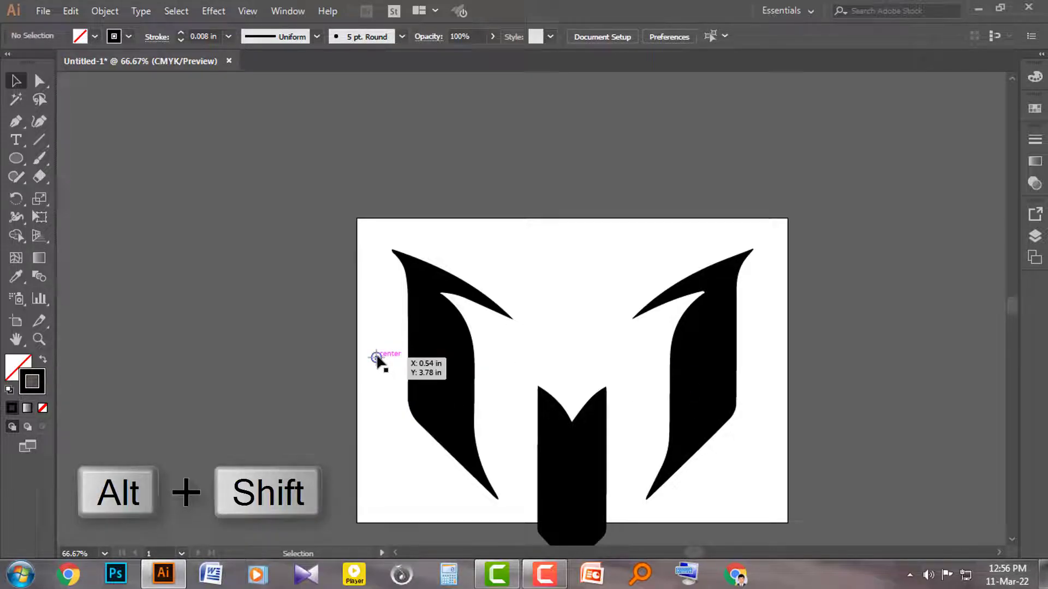
left_click_drag(377, 358, 769, 376)
left_click(854, 397)
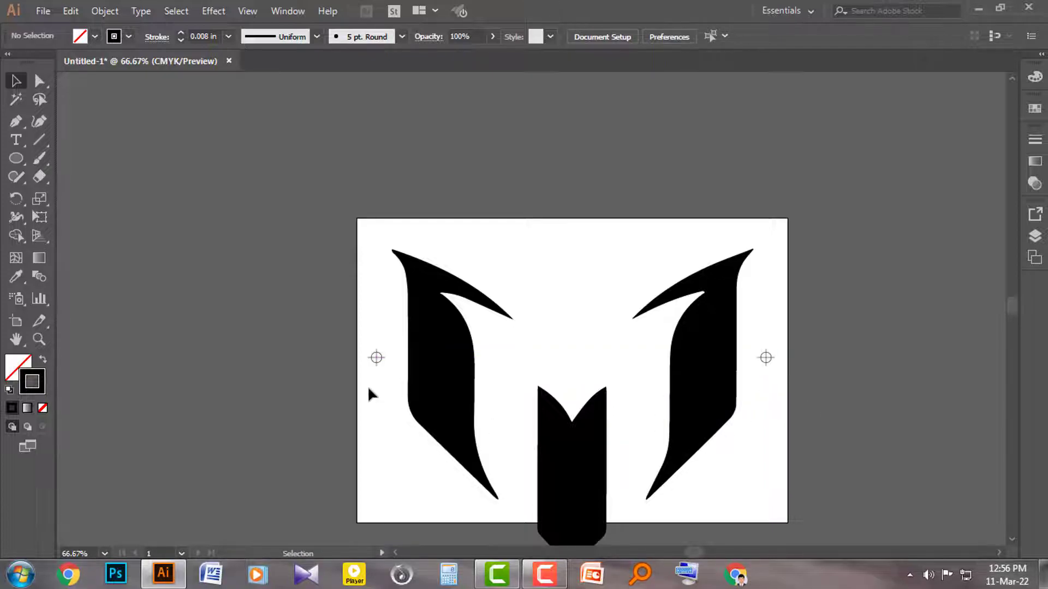
Group the left and right registration marks together.
left_click(375, 358)
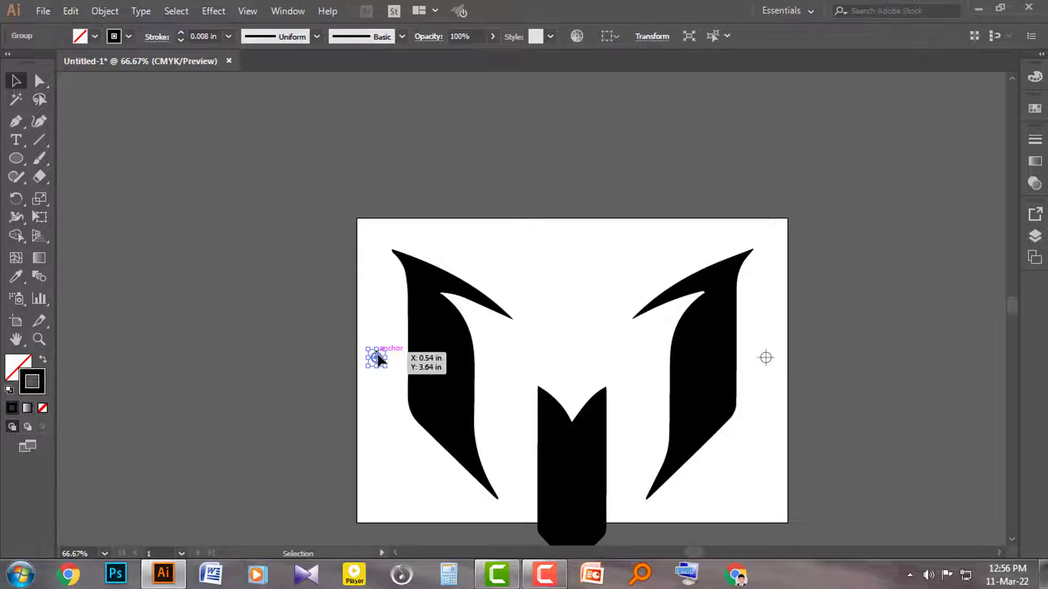
left_click(768, 358, "shift")
right_click(771, 359)
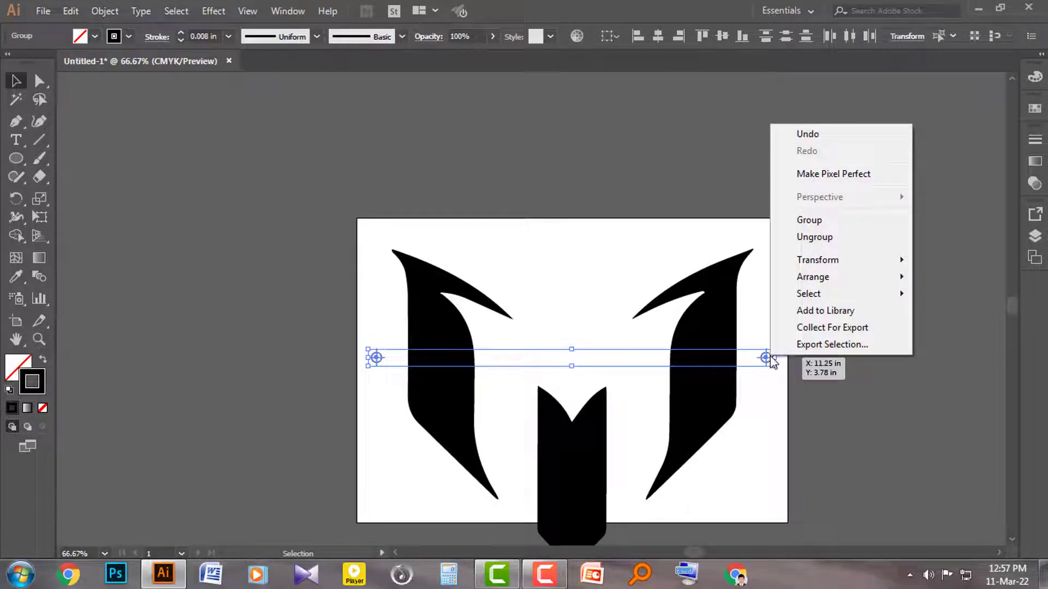
left_click(810, 220)
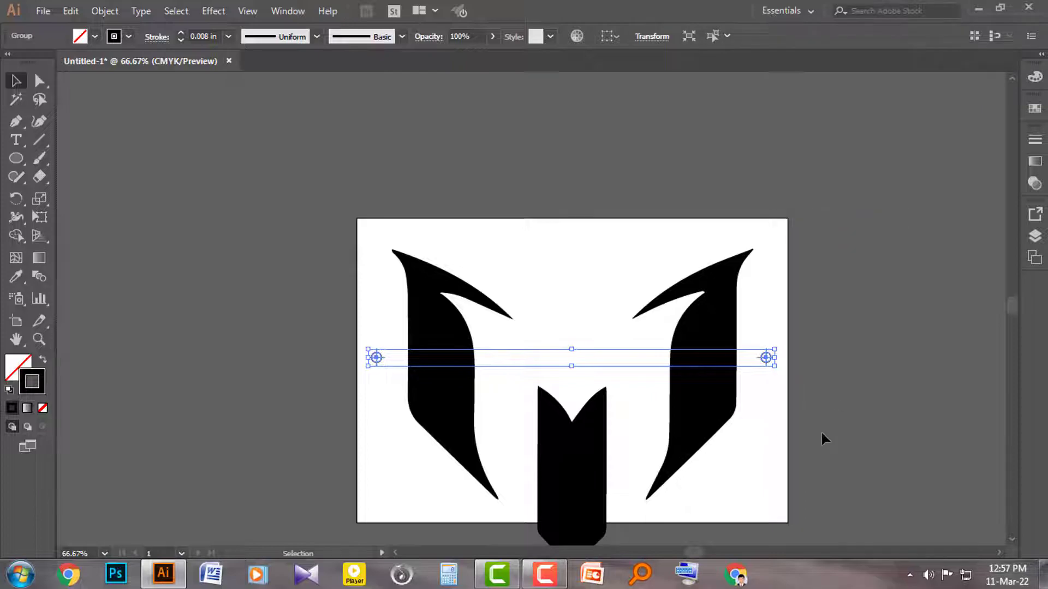
scroll(821, 434, "down", 2)
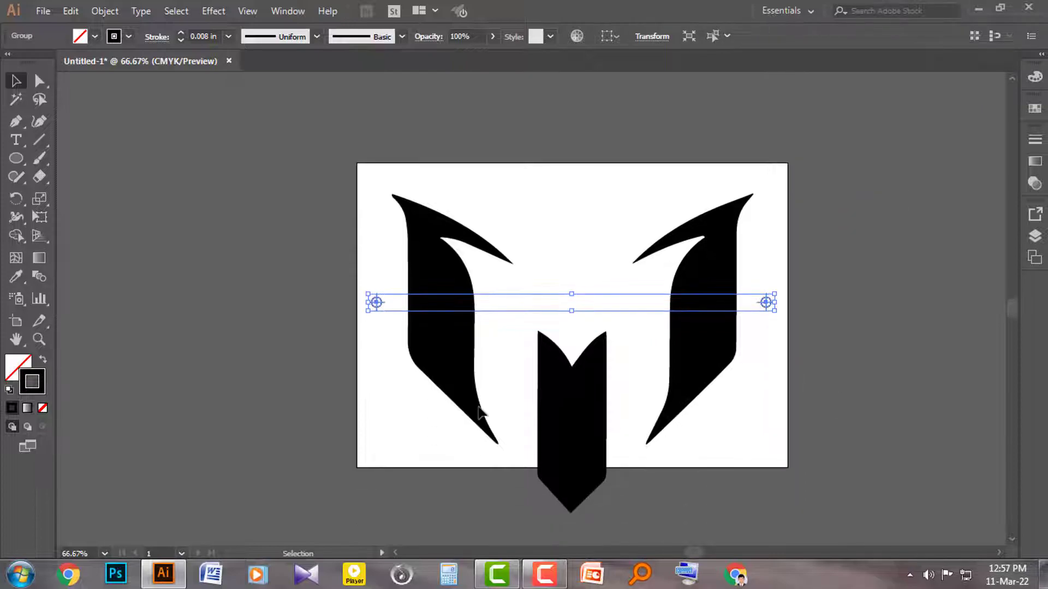
left_click(826, 319)
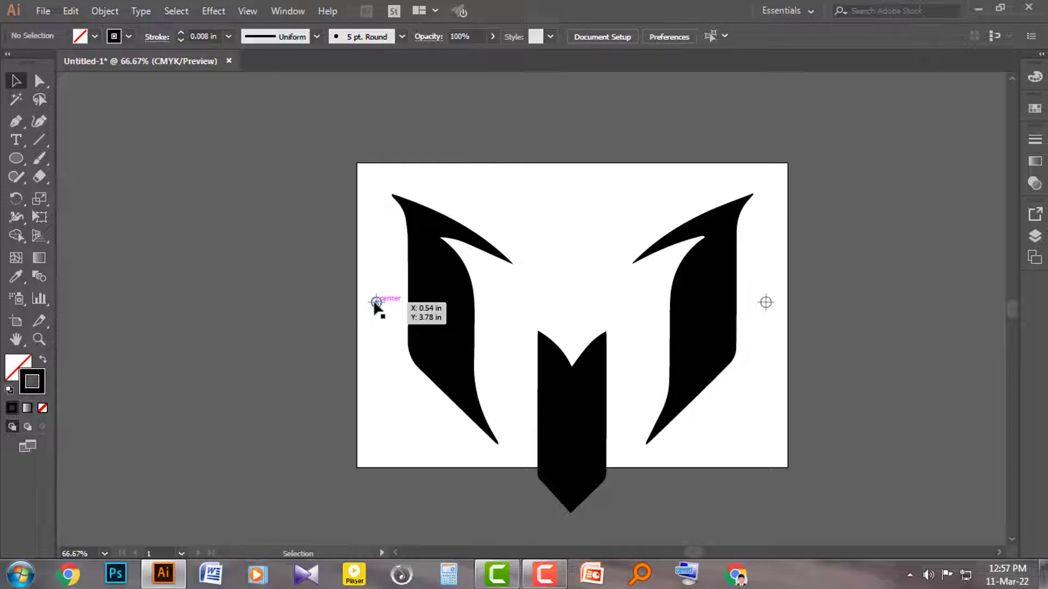
Move the pair of registration marks about 3.73 in down and 0.23 in right, near the artboard's lower corners.
scroll(912, 324, "down", 2)
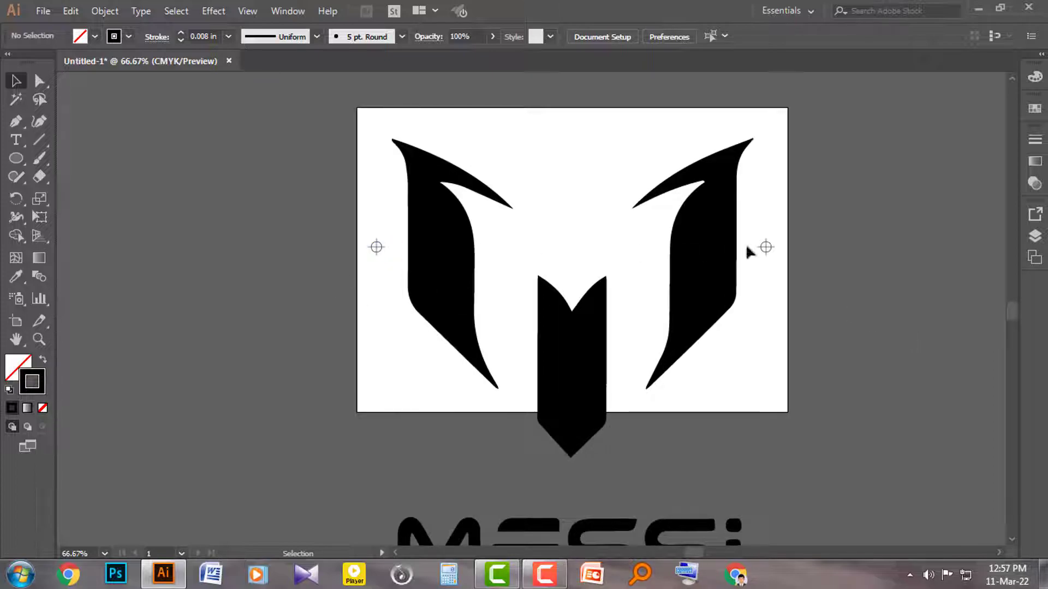
scroll(830, 339, "down", 1)
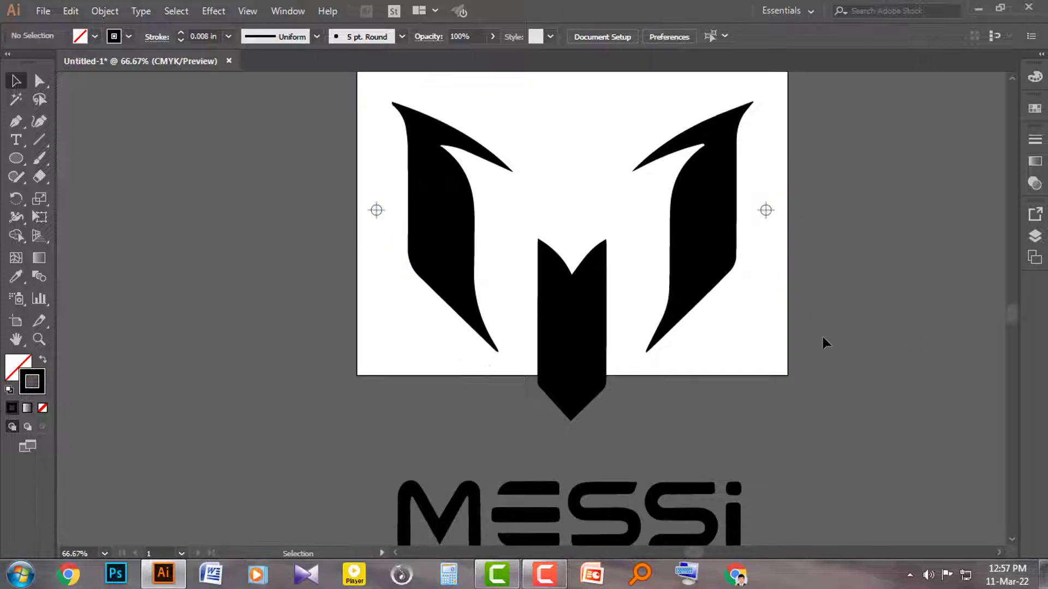
left_click_drag(376, 210, 385, 348)
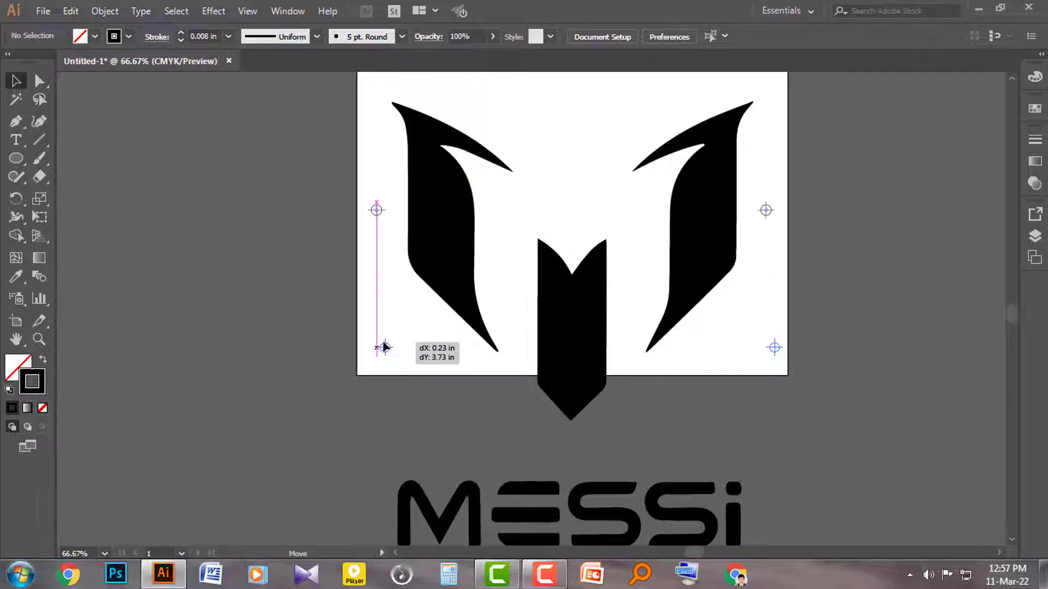
left_click_drag(385, 347, 384, 347)
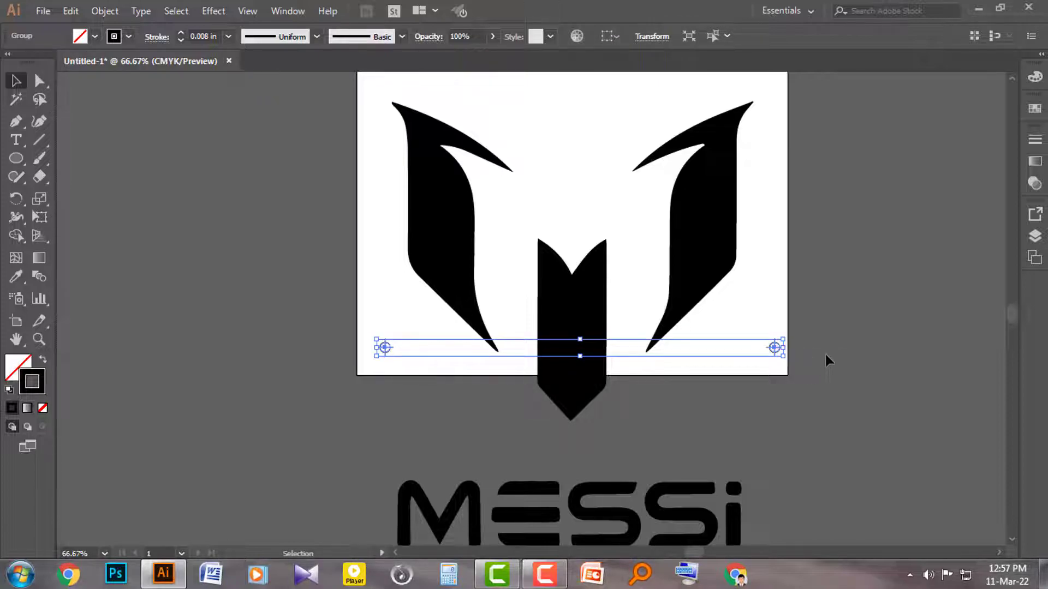
left_click(807, 417)
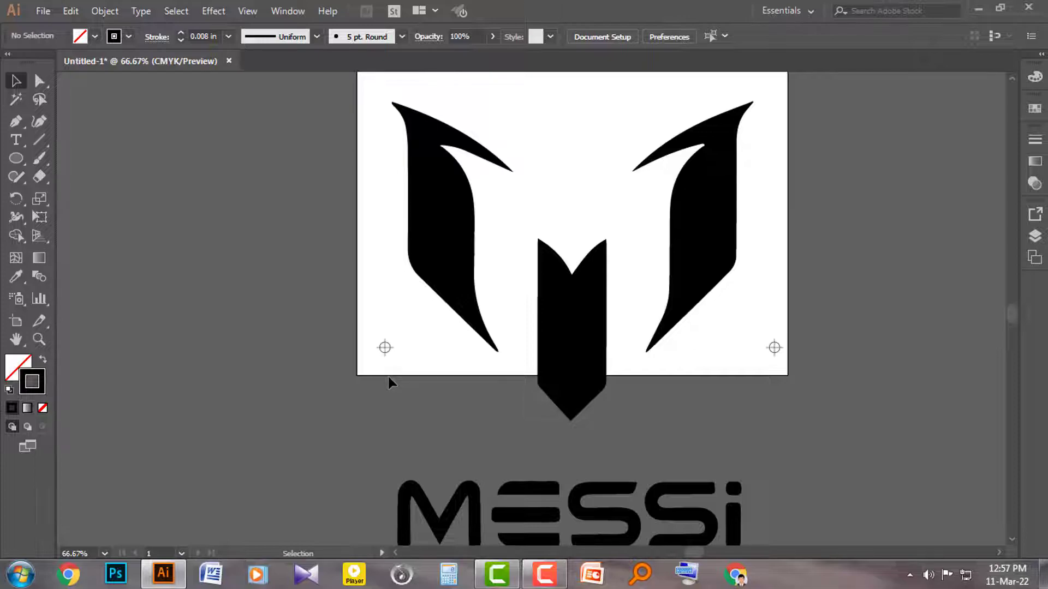
Move the grouped pair of registration marks about 0.3 in straight down, closer to the artboard's lower edge.
left_click(385, 348)
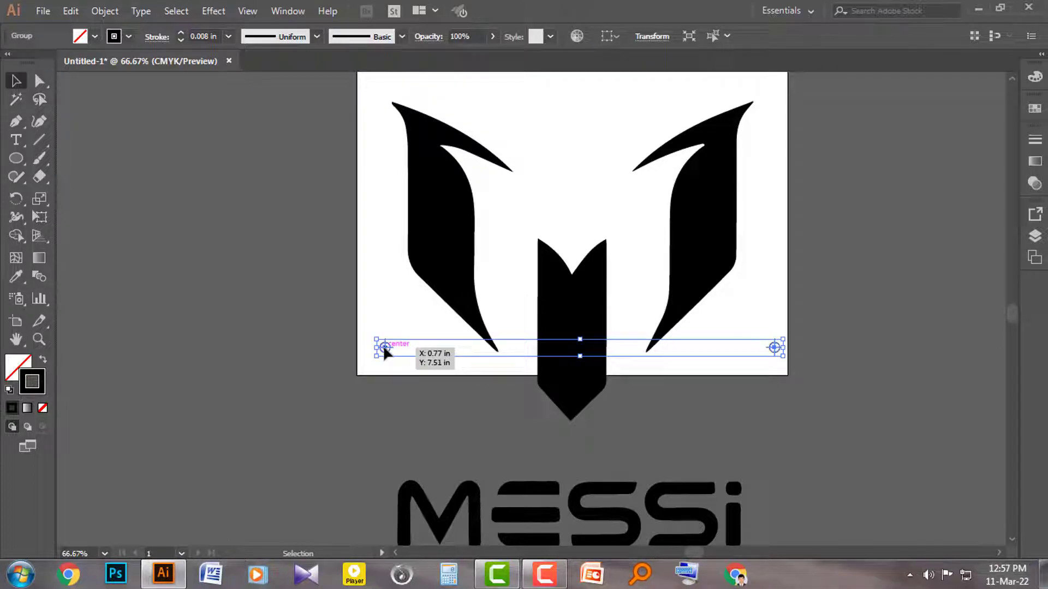
left_click_drag(384, 348, 383, 351)
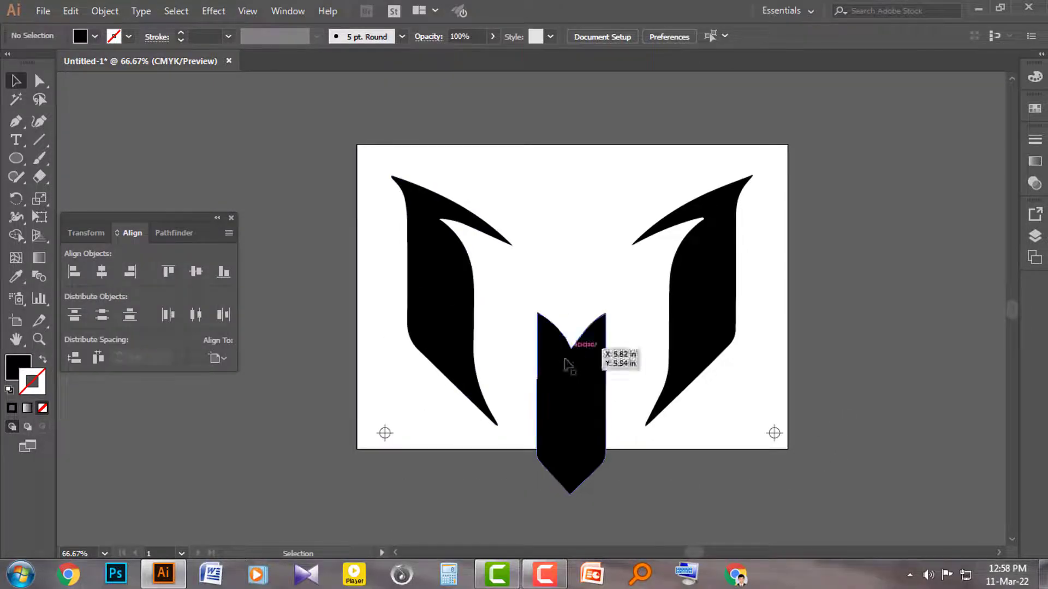
Set alignment relative to the artboard and centre the Messi logo artwork vertically on it.
scroll(848, 364, "down", 3)
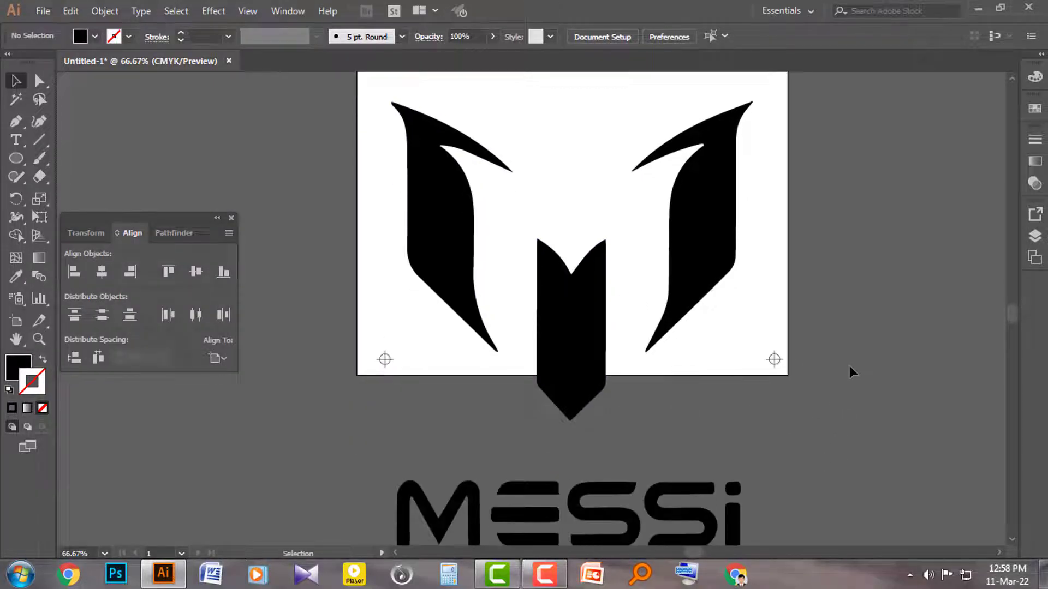
left_click(583, 321)
left_click(224, 359)
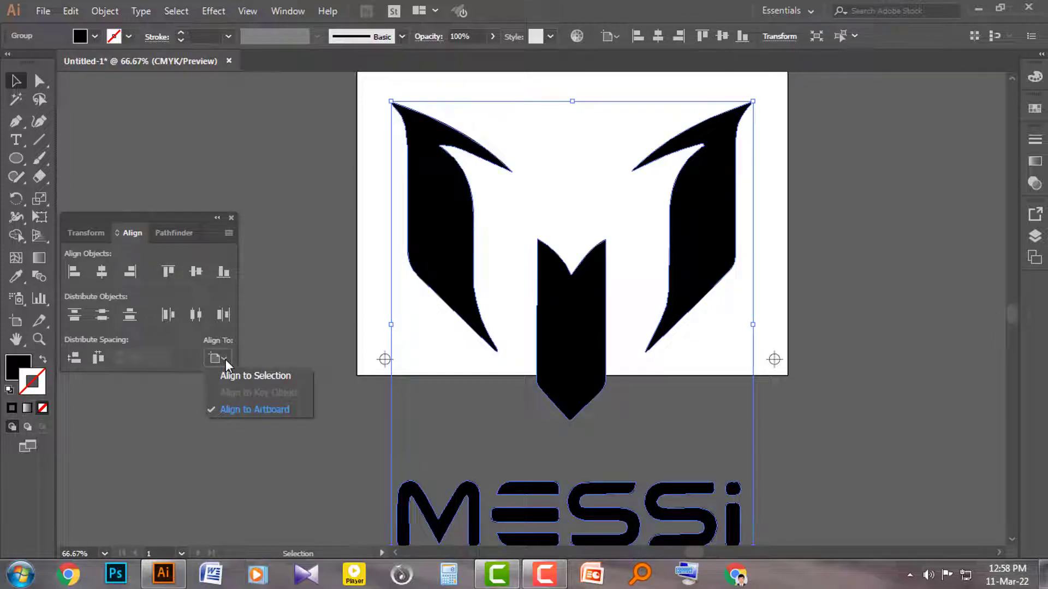
left_click(240, 409)
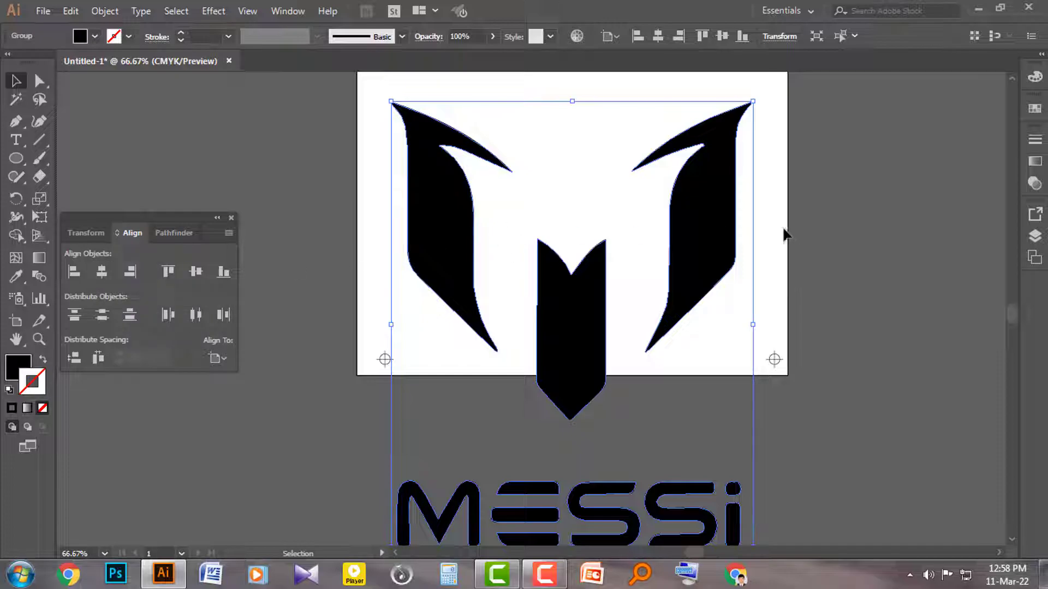
left_click(196, 272)
scroll(847, 359, "up", 3)
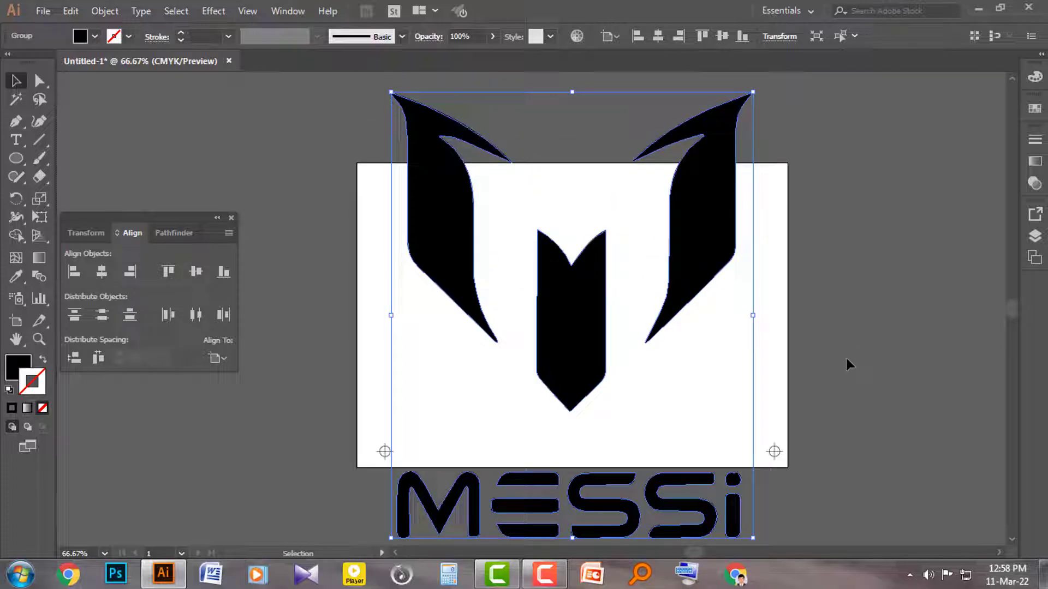
Nudge the logo artwork down until both wing tips sit just inside the artboard's upper edge.
left_click(895, 287)
scroll(887, 292, "down", 1)
left_click(603, 297)
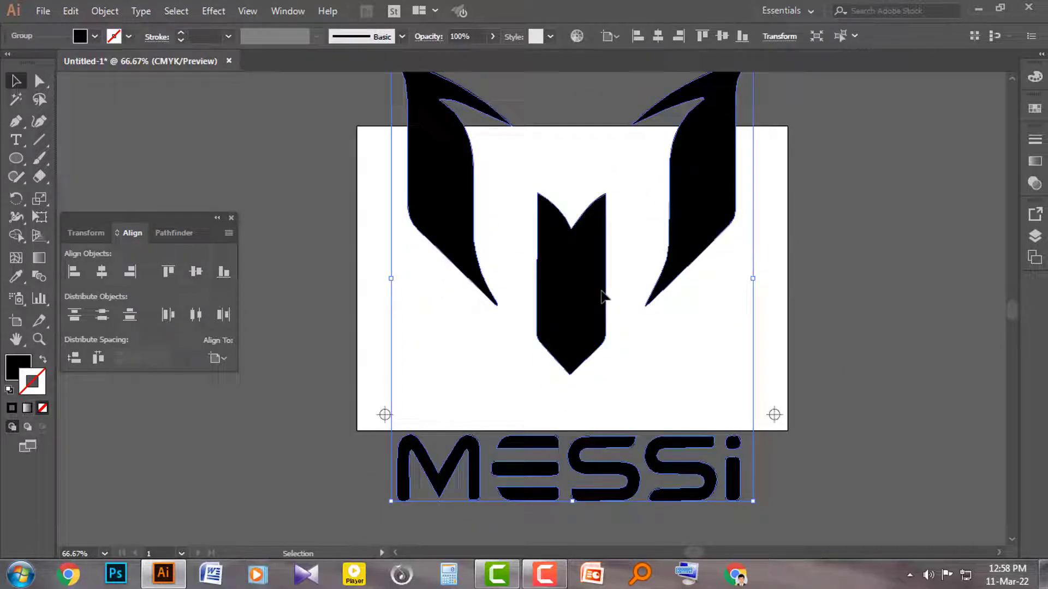
key("Down")
key("Down")
key("Down")
key("Down")
key("Down")
key("Down")
key("Down")
key("Down")
key("Down")
key("Down")
key("Down")
key("Down")
key("Down")
key("Down")
key("Down")
key("Down")
key("Down")
key("Down")
key("Down")
key("Down")
key("Down")
key("Down")
key("Down")
key("Down")
key("Down")
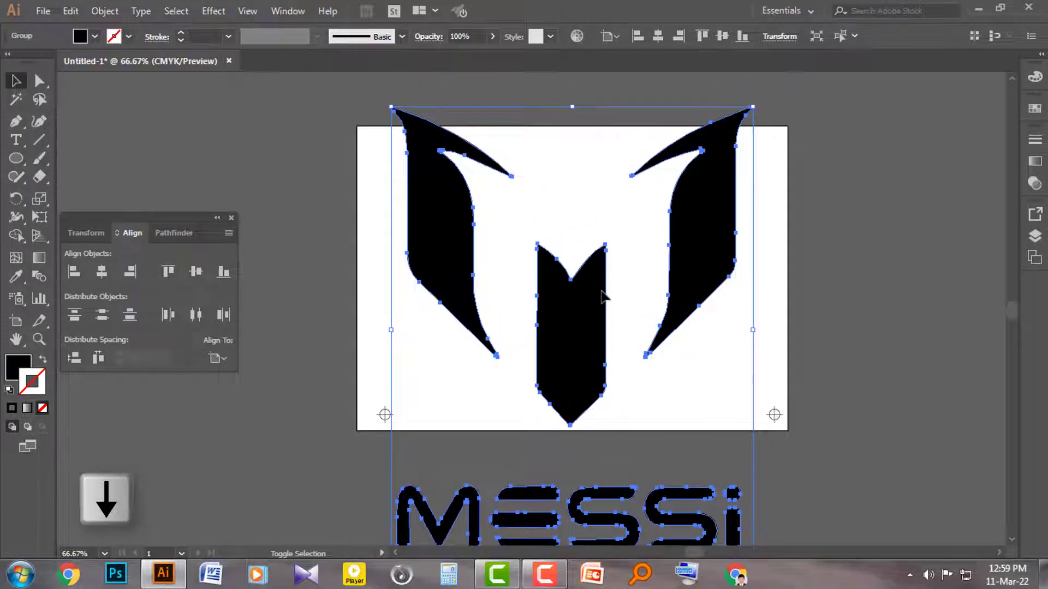
key("Down")
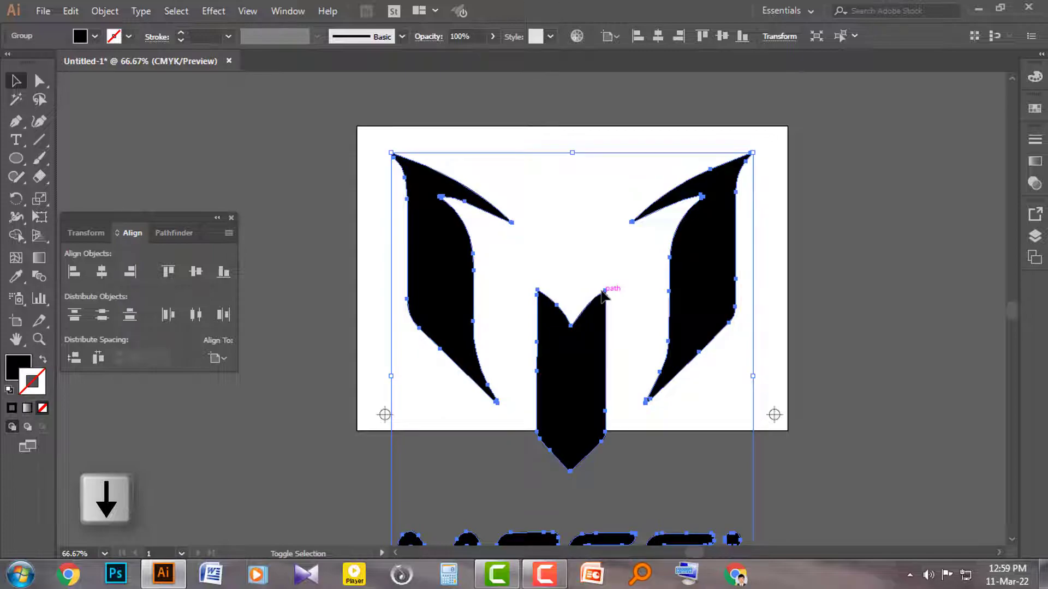
key("Up")
key("Up")
key("Up")
key("Up")
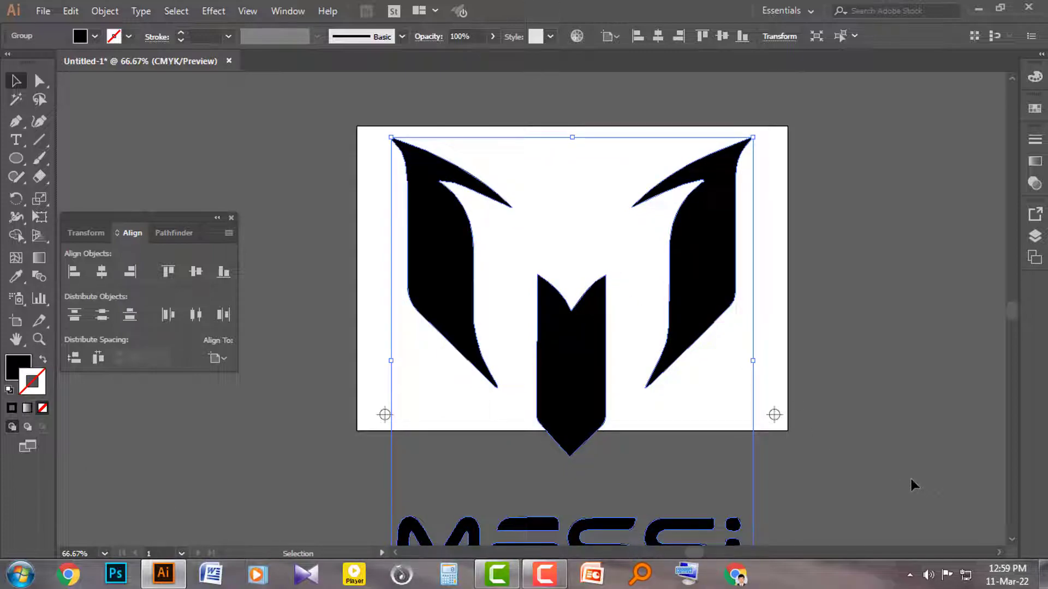
left_click(880, 469)
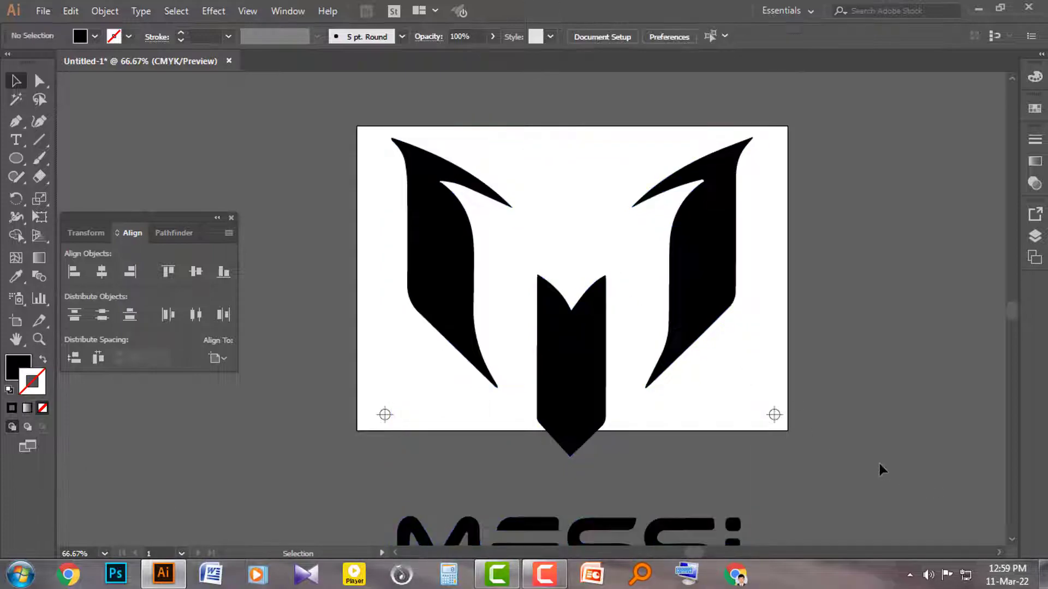
Centre the pair of registration marks horizontally on the artboard and close the alignment options.
left_click(774, 415)
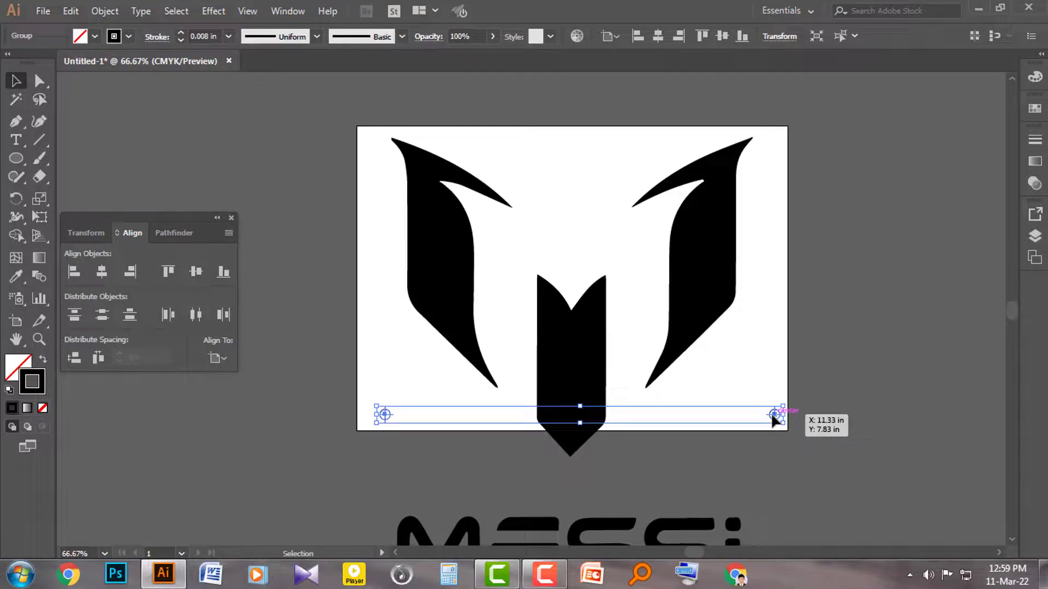
left_click(218, 358)
left_click(234, 408)
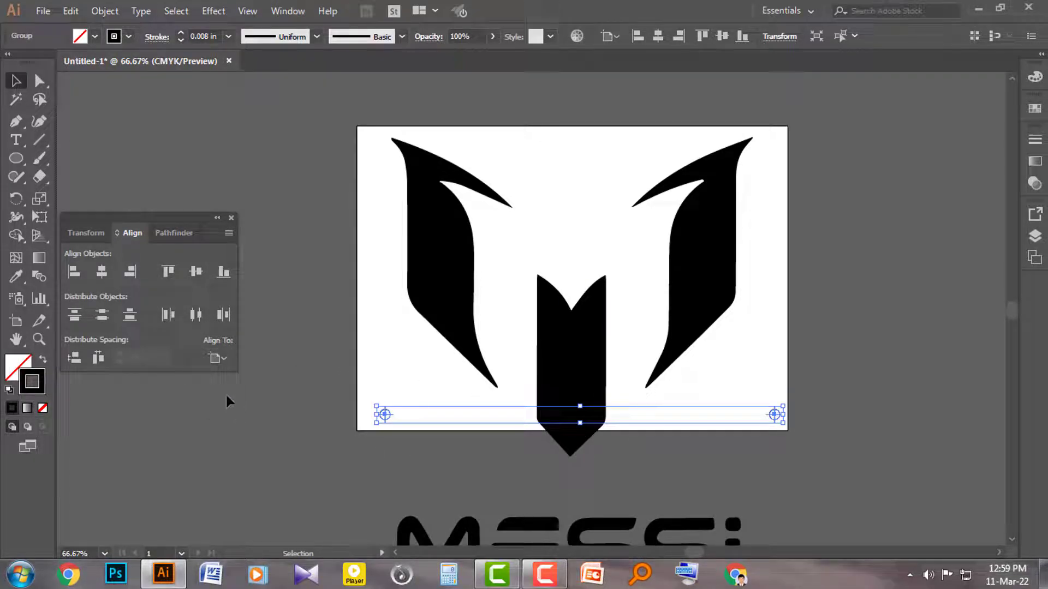
left_click(101, 273)
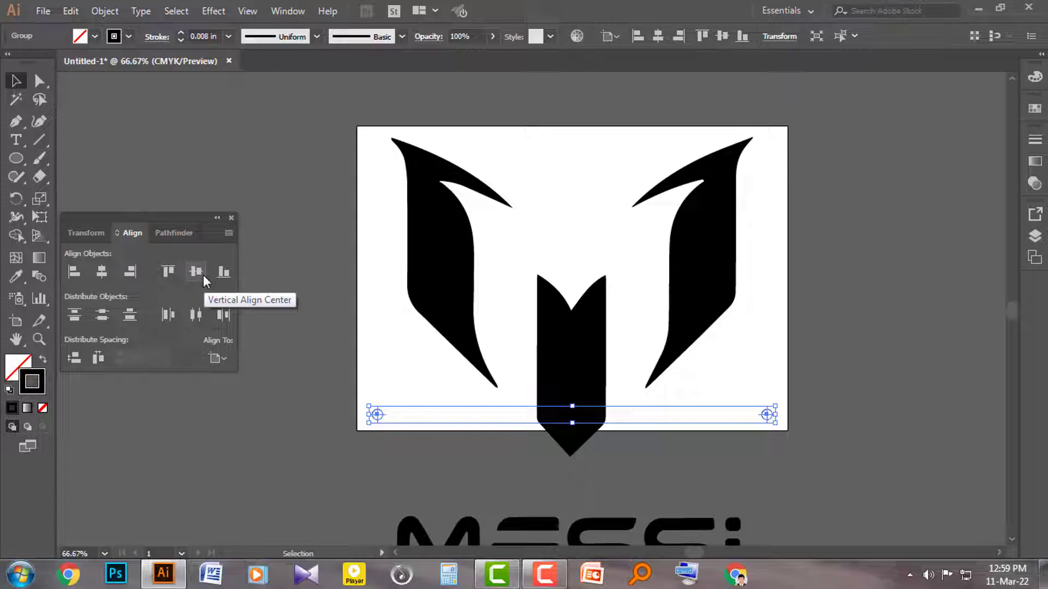
left_click(869, 427)
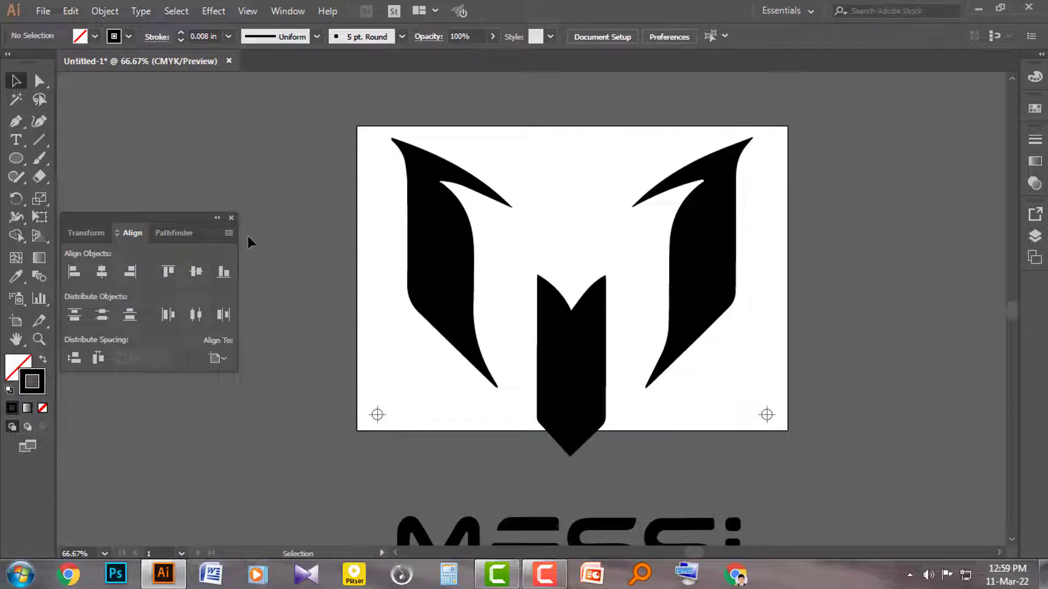
left_click(232, 218)
Select the logo artwork together with the registration marks and group them.
scroll(879, 377, "down", 2)
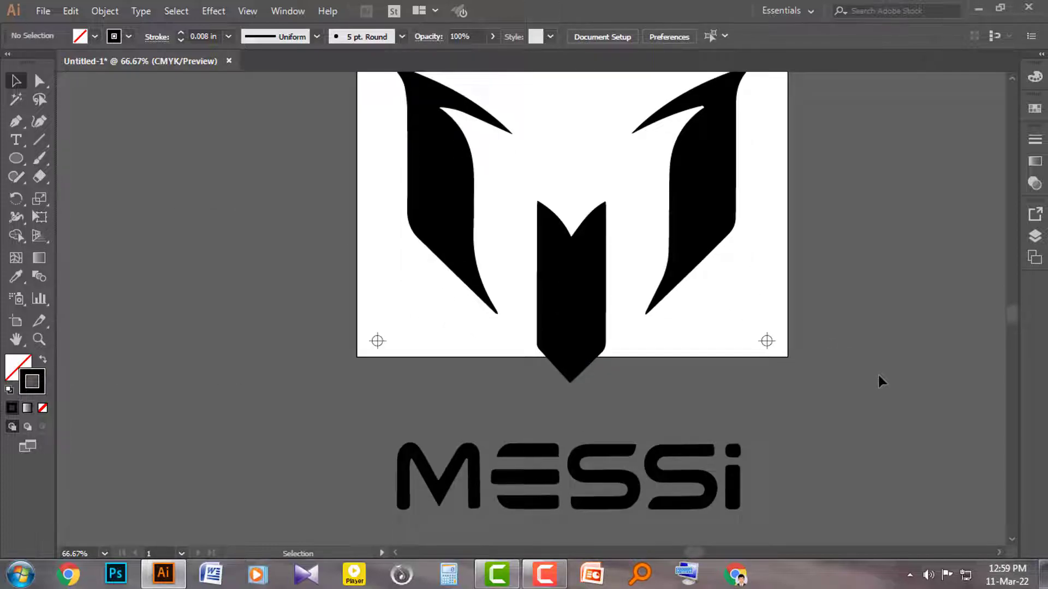
key("ctrl+minus")
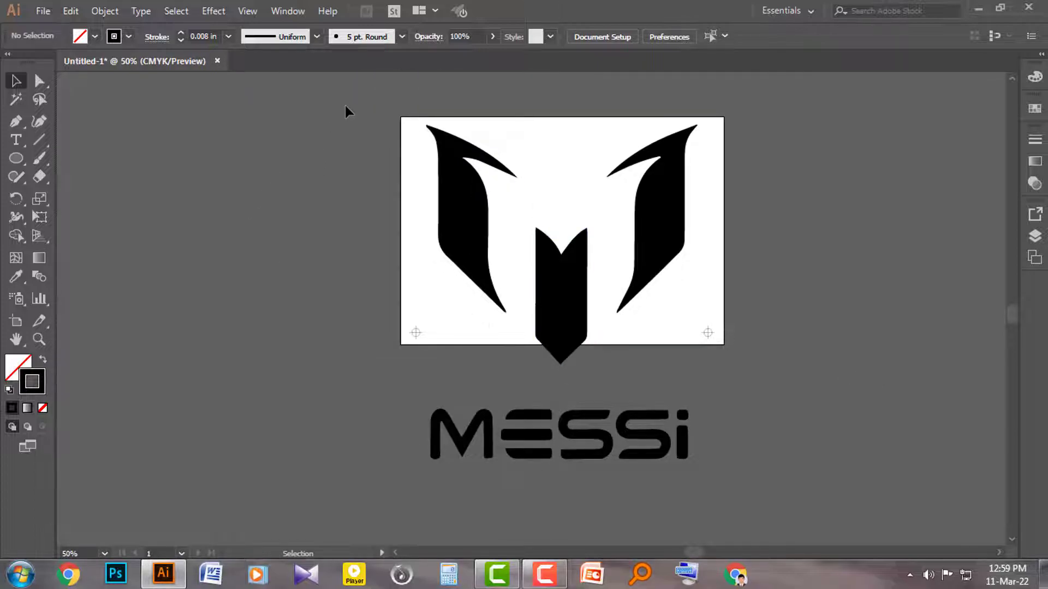
mouse_move(681, 481)
left_mouse_down()
mouse_move(724, 489)
mouse_move(695, 478)
left_mouse_up()
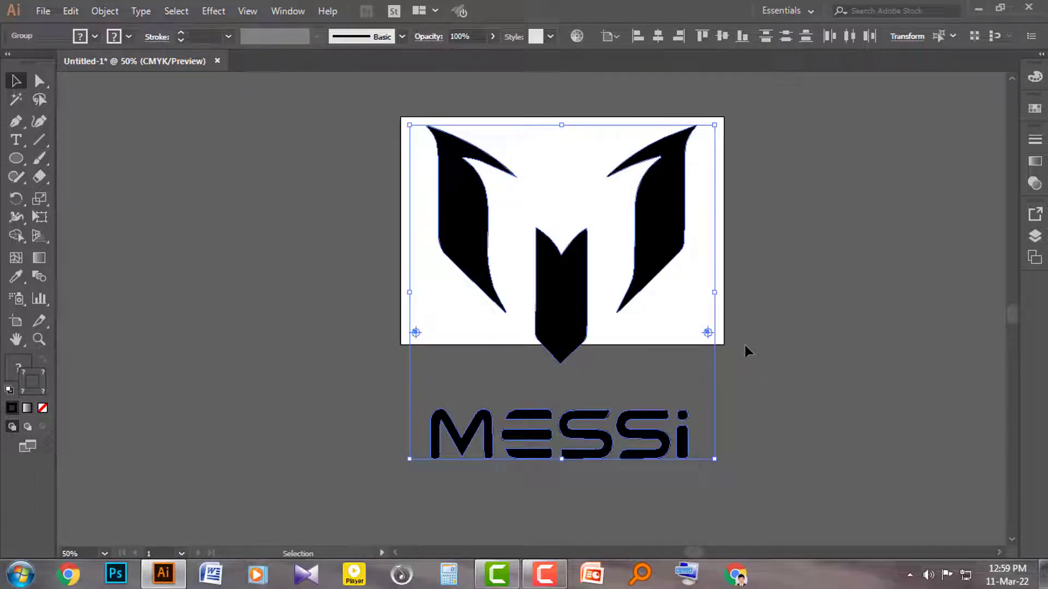
right_click(563, 288)
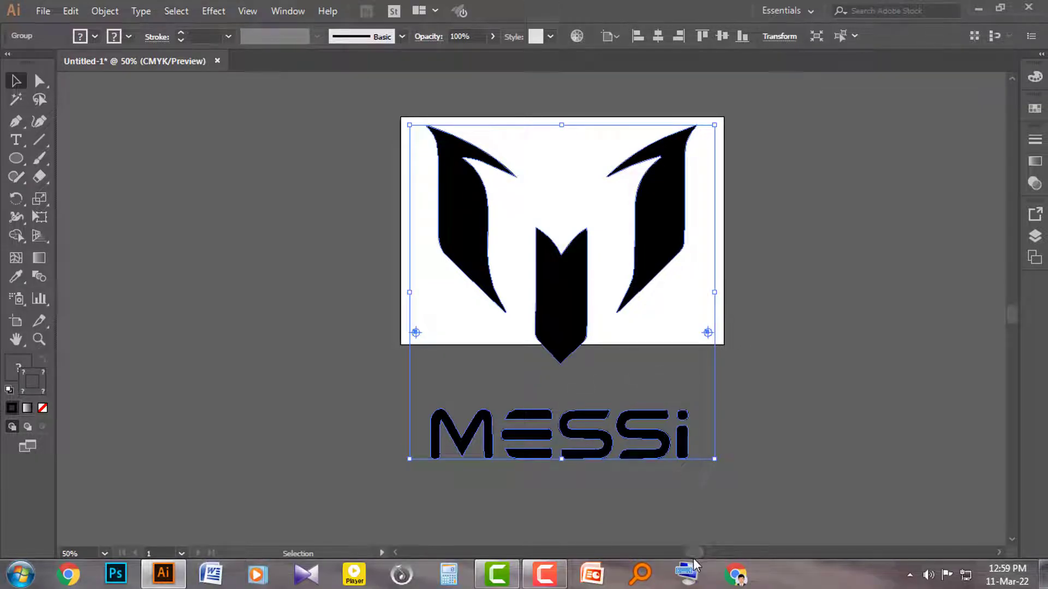
Duplicate Artboard 1 with its artwork straight across to the right, leaving a narrow gap between both artboards.
left_click_drag(691, 552, 704, 554)
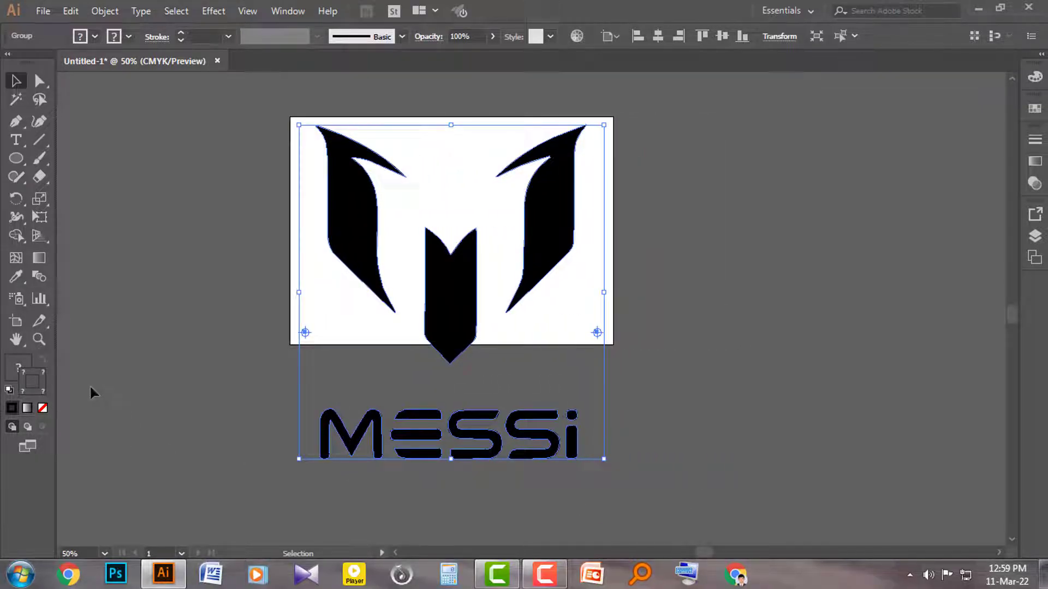
left_click(16, 321)
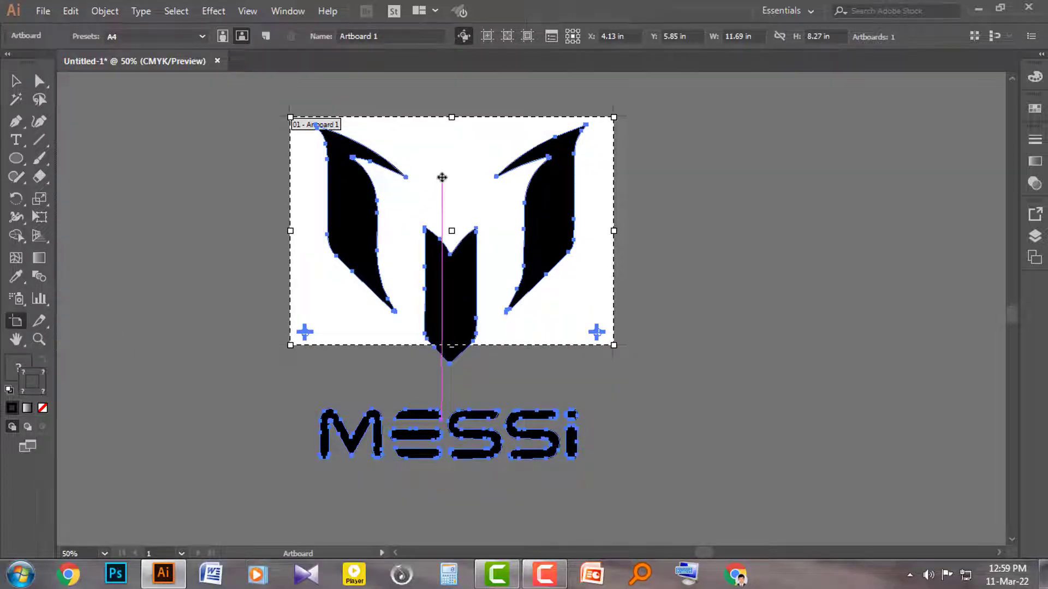
left_click_drag(456, 161, 795, 184)
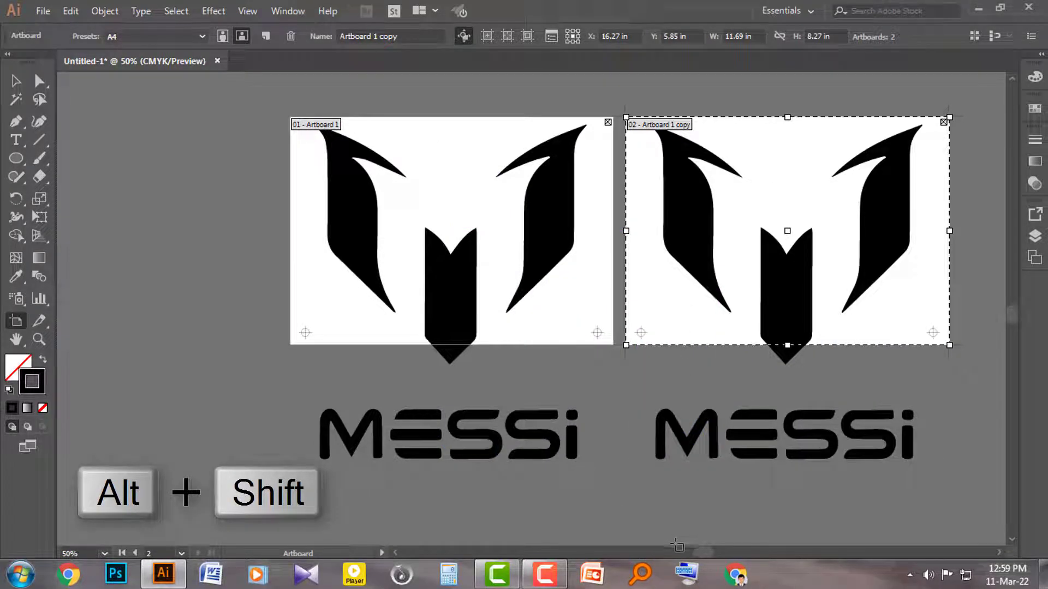
left_click_drag(699, 554, 714, 553)
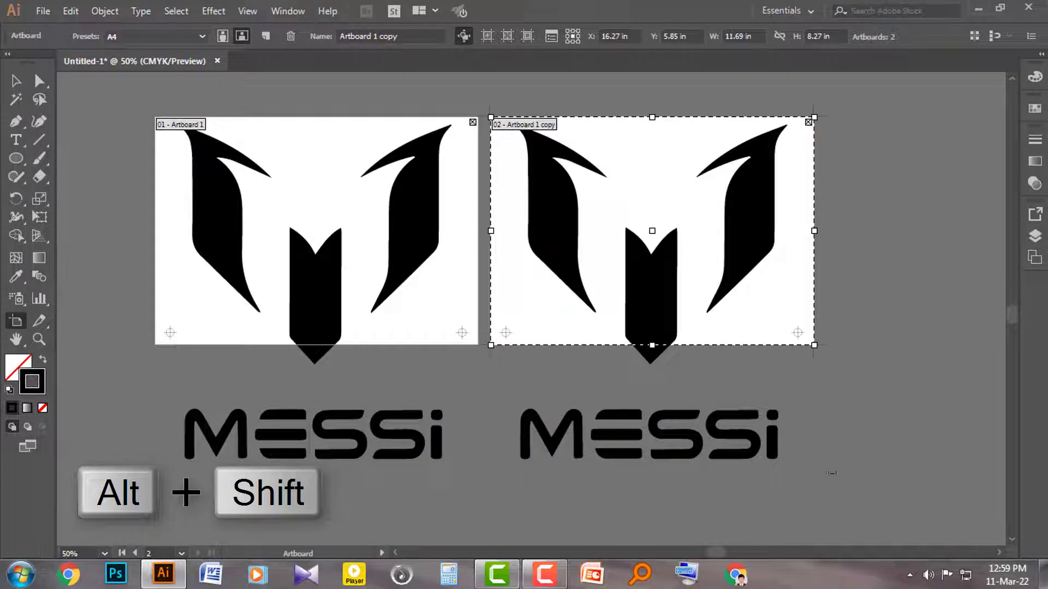
left_click(16, 80)
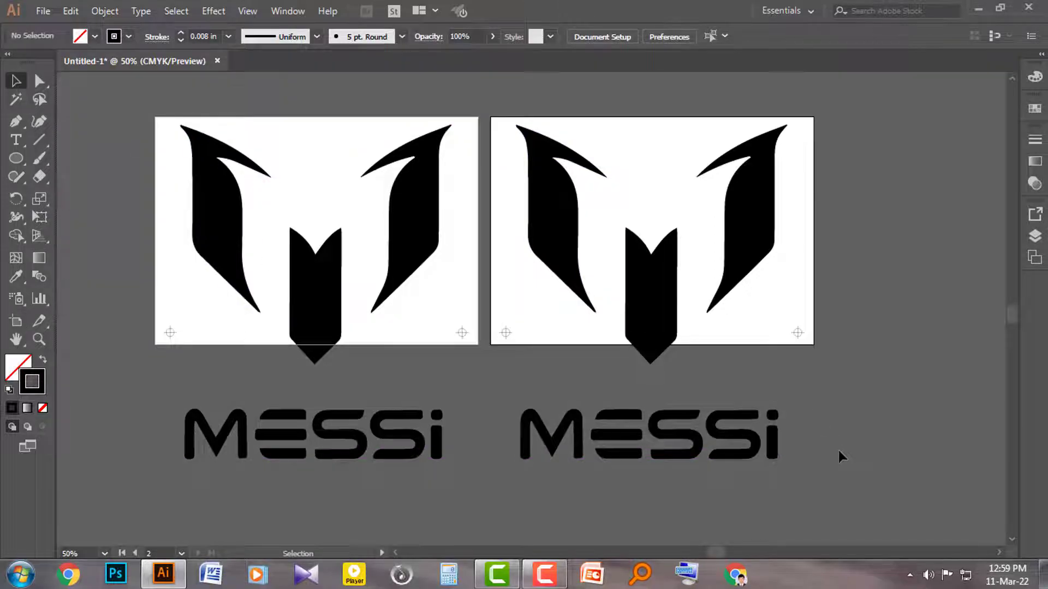
Nudge the copied artwork up until its registration marks sit near the second artboard's upper corners and the MESSI lettering is inside.
scroll(838, 450, "up", 1)
scroll(818, 442, "up", 1)
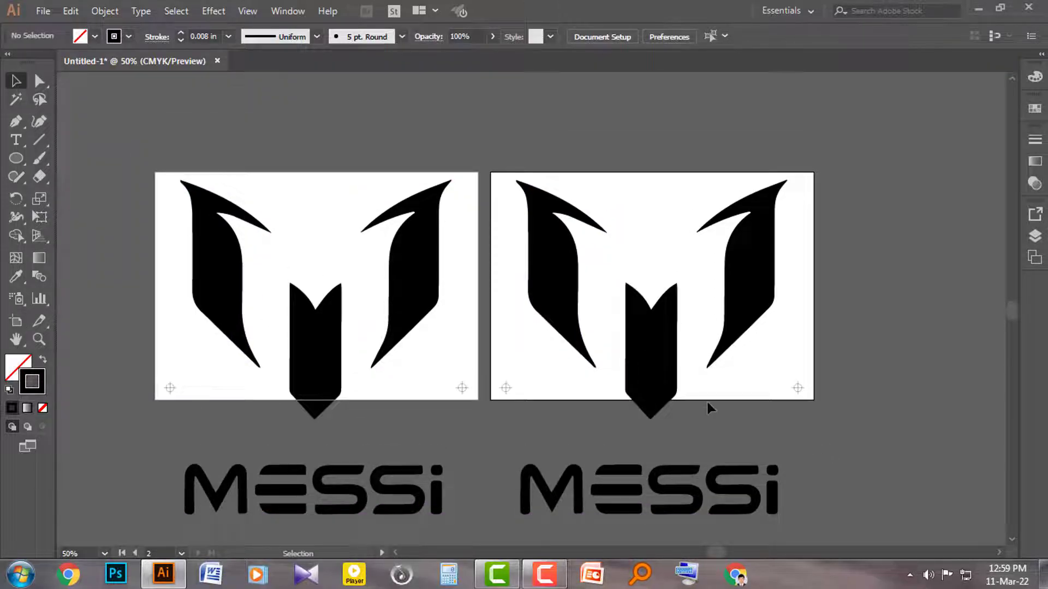
left_click(652, 345)
key("Up")
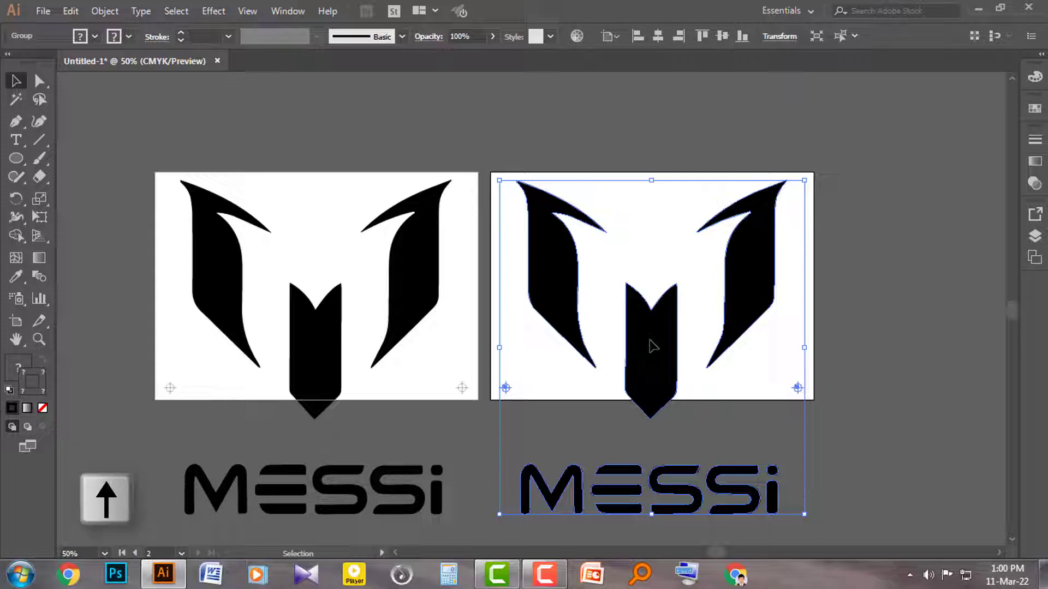
key("Up")
key("Up")
key("Up")
key("Up")
key("Up")
key("Up")
key("Up")
key("Up")
key("Up")
key("Up")
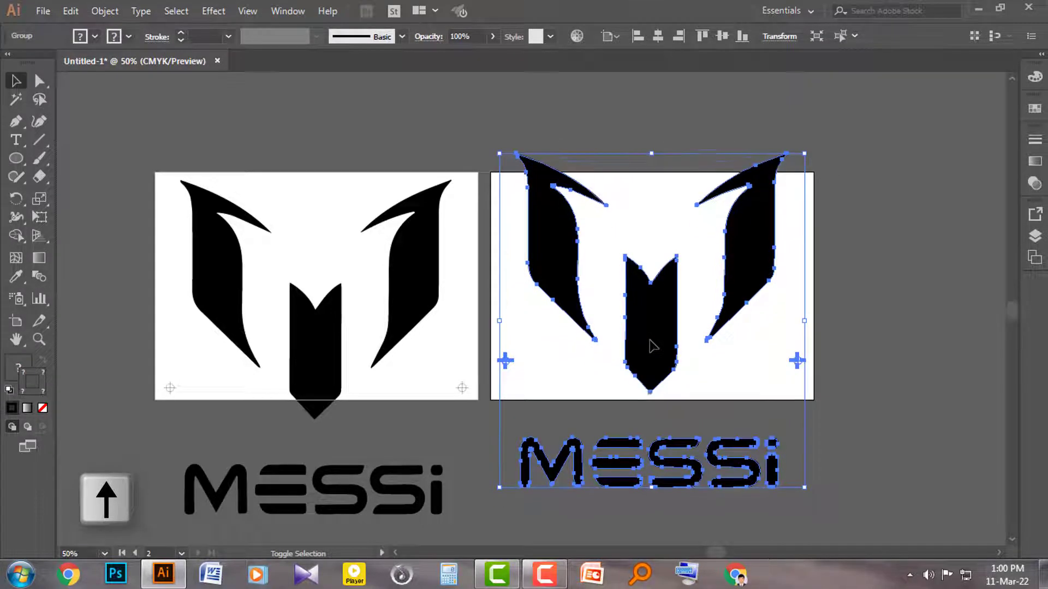
key("Up")
key("Up")
key("Up")
key("Up")
key("Up")
key("Up")
key("Up")
key("Up")
key("Up")
key("Up")
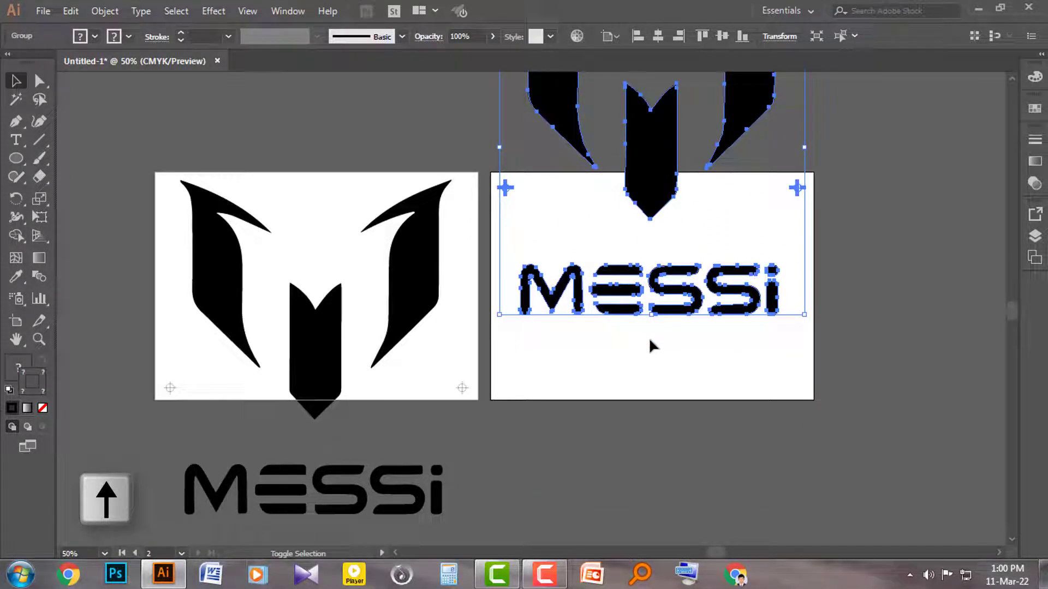
key("Up")
key("Up")
key("Up")
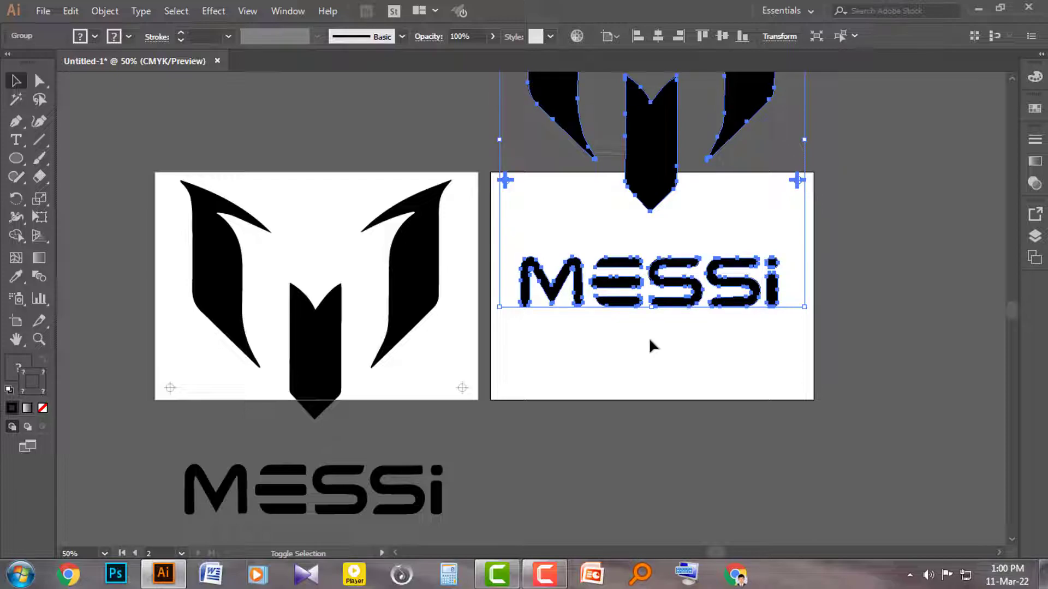
key("Down")
key("Down")
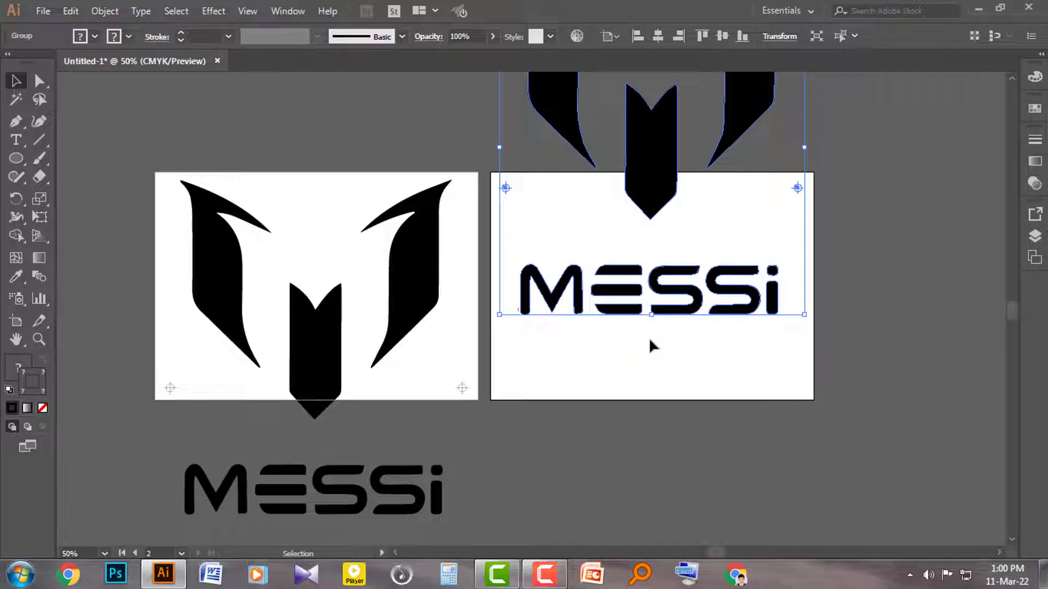
left_click(646, 473)
Examine how the logo artwork and registration marks are split across the two artboards.
scroll(647, 475, "down", 2)
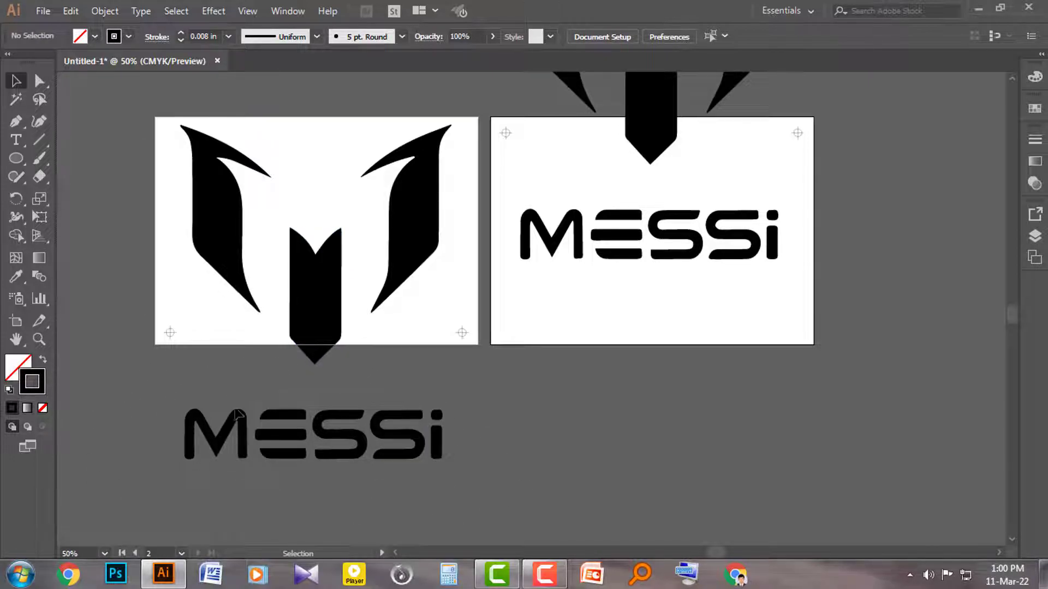
scroll(602, 478, "up", 2)
scroll(602, 477, "up", 3)
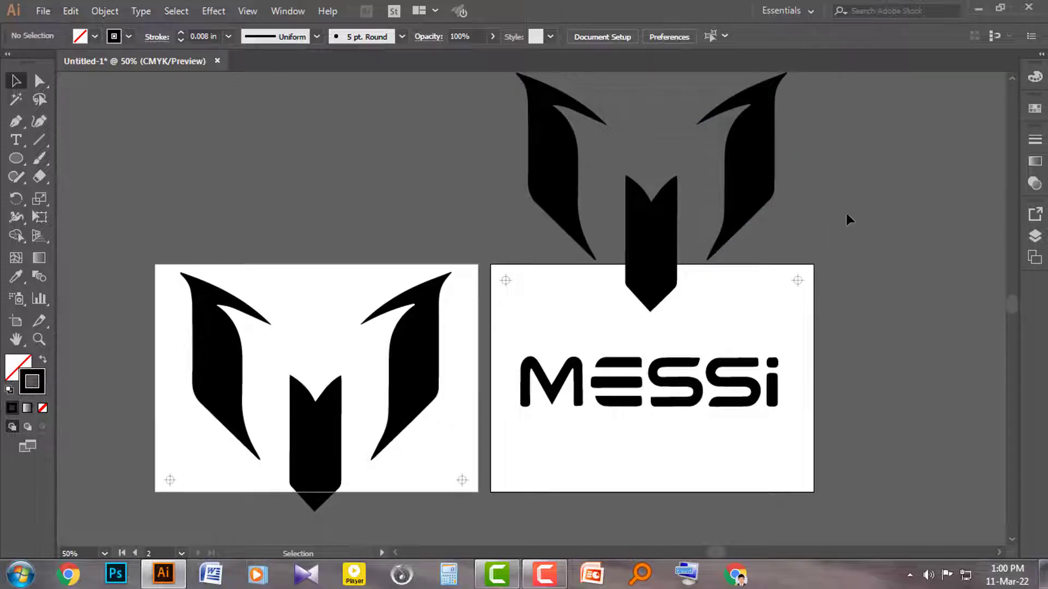
scroll(922, 349, "down", 4)
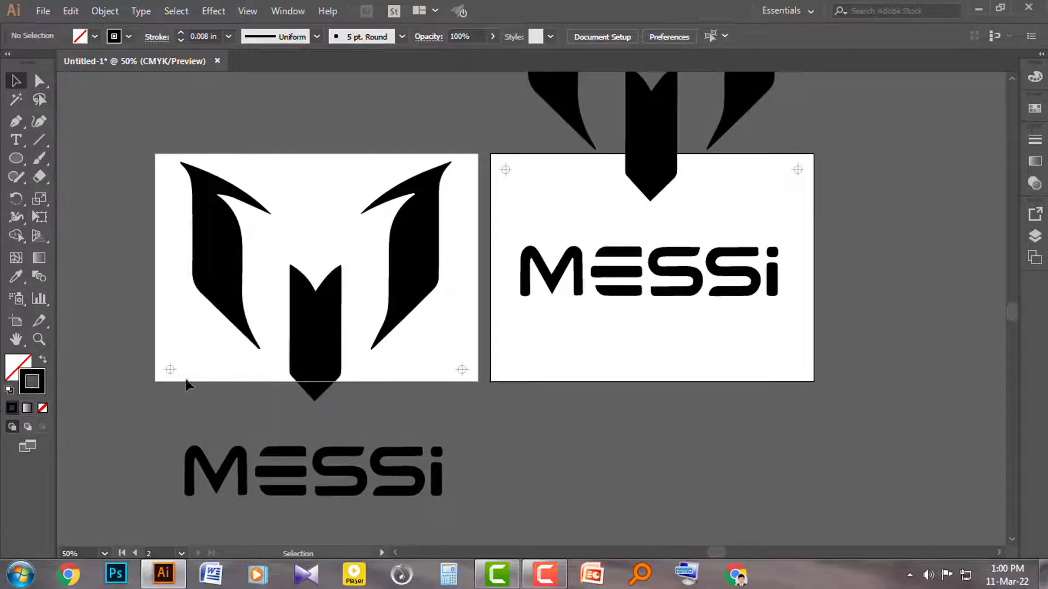
scroll(440, 481, "up", 5)
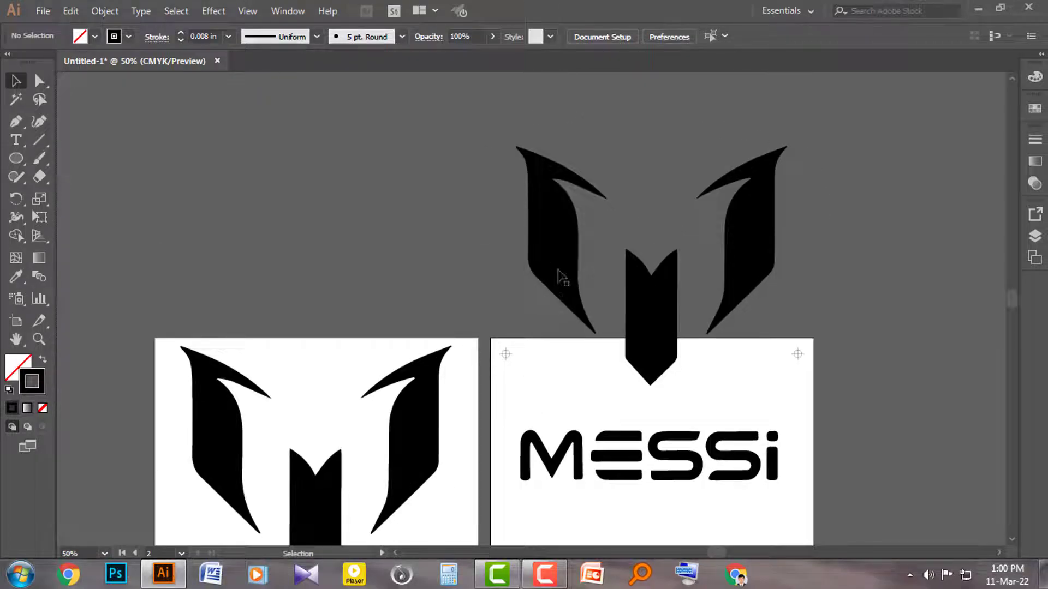
scroll(872, 259, "down", 2)
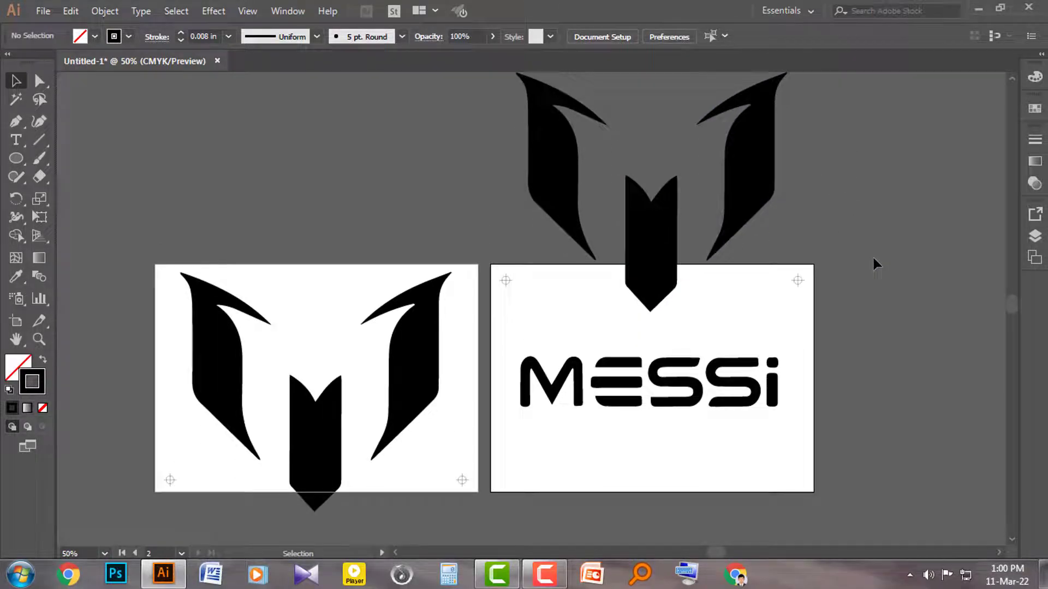
scroll(873, 258, "down", 3)
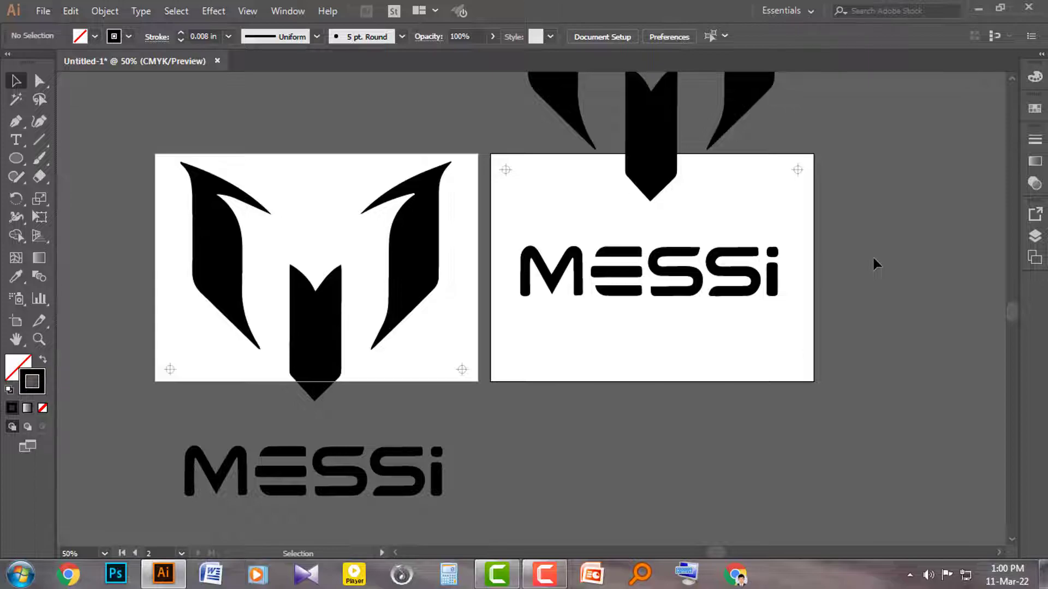
scroll(873, 258, "down", 1)
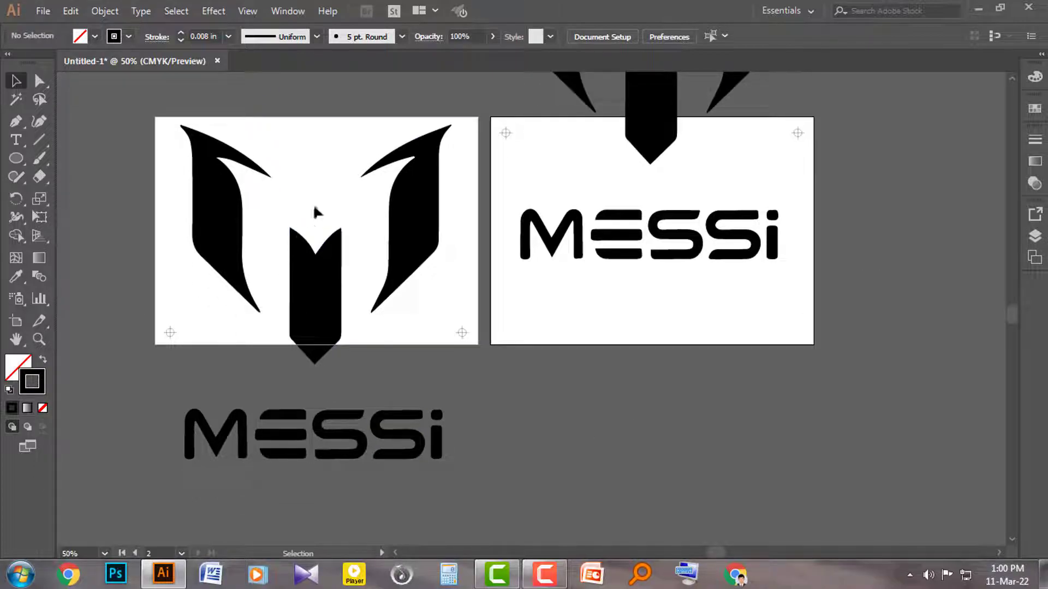